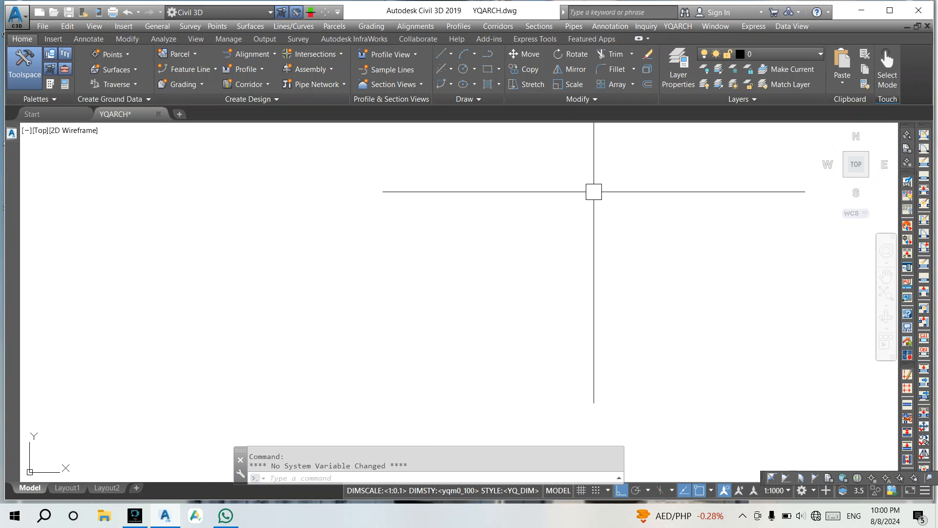
Step: Draw a YQArch grid axis with breadths 5*3.9 and depths 3.9 3.9 3.9, without axis symbols and dimensions, in the empty model space
{"action": "left_click", "coordinate": [673, 26]}
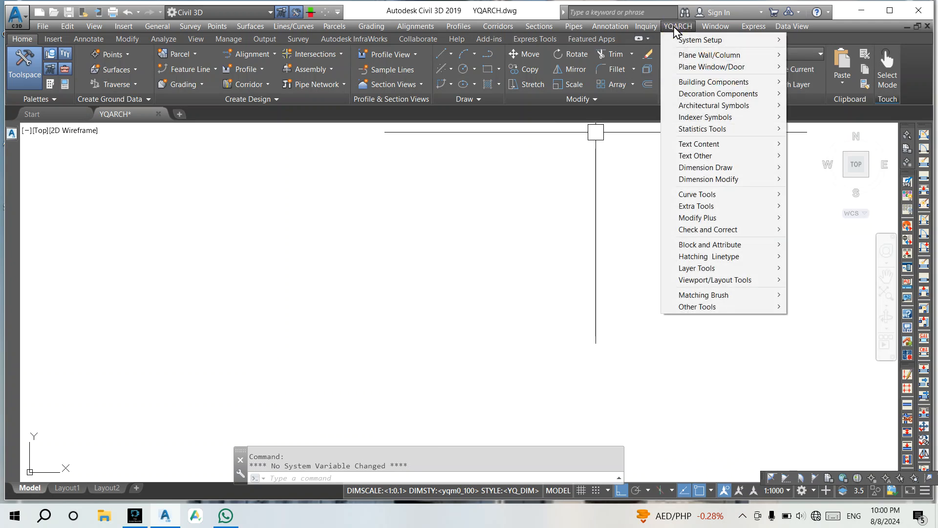
{"action": "mouse_move", "coordinate": [706, 55]}
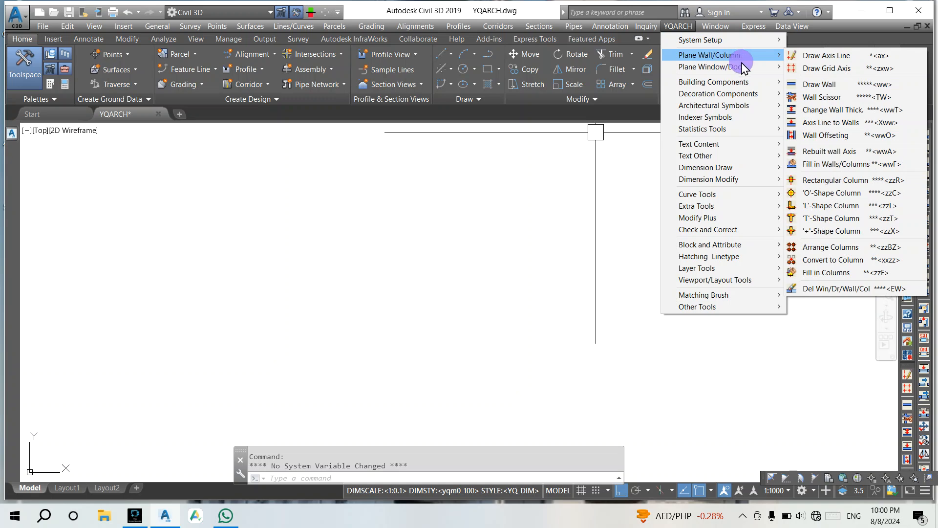
{"action": "left_click", "coordinate": [829, 69]}
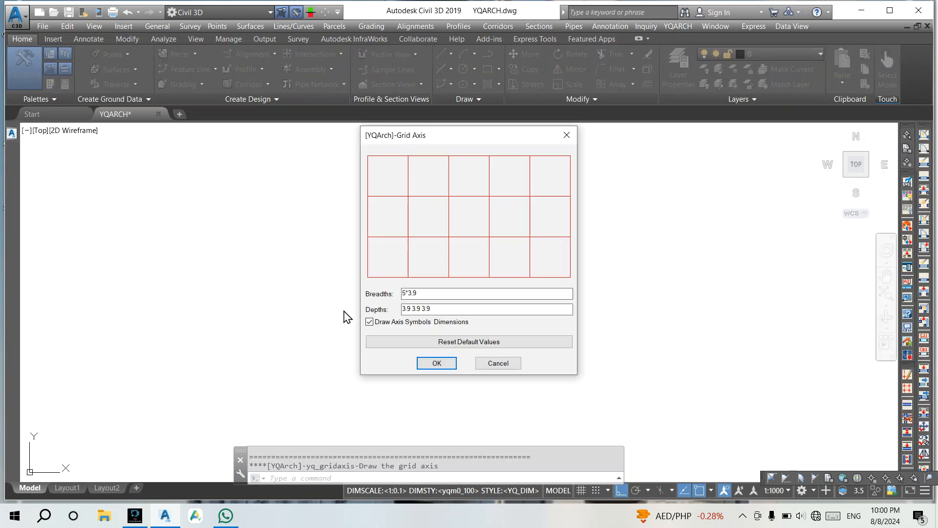
{"action": "double_click", "coordinate": [441, 293]}
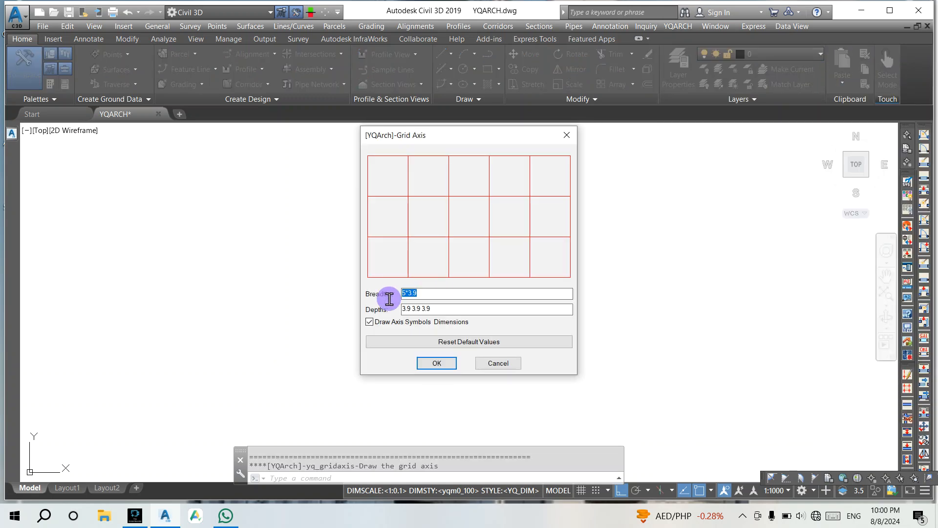
{"action": "left_click_drag", "start_coordinate": [455, 308], "coordinate": [398, 307]}
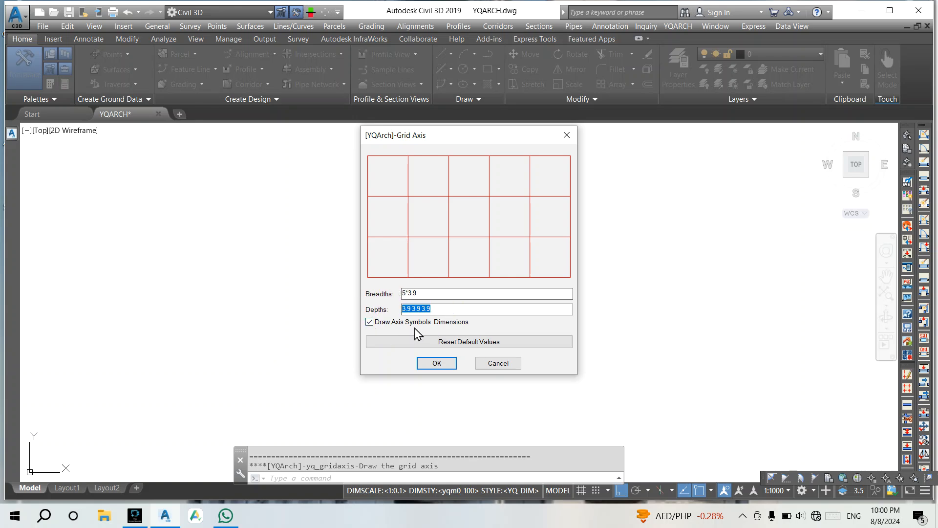
{"action": "left_click", "coordinate": [435, 322]}
{"action": "left_click", "coordinate": [443, 366]}
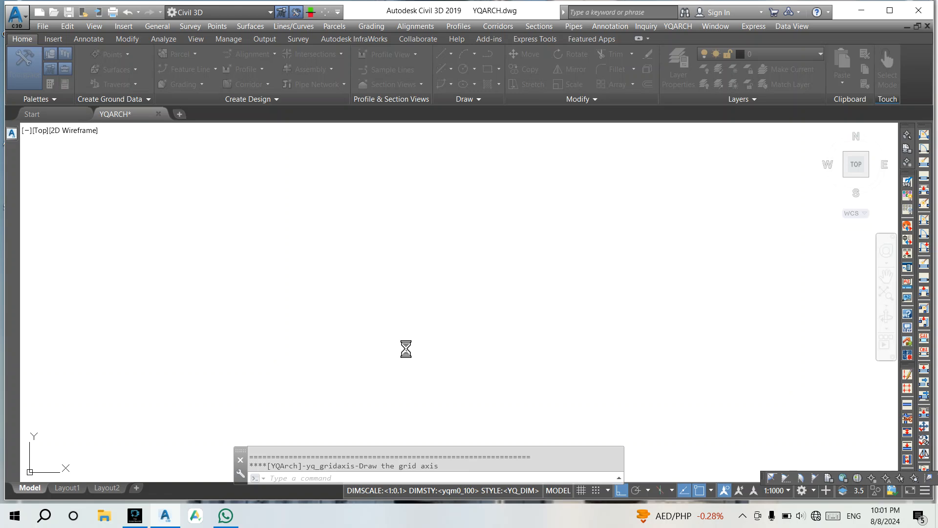
{"action": "left_click", "coordinate": [278, 303]}
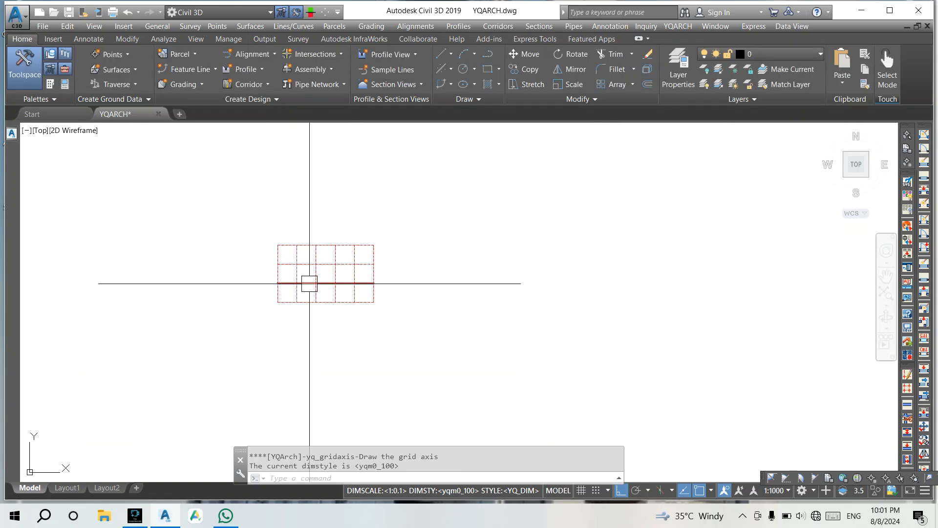
Step: Draw a second 5*3.9 by 3.9 3.9 3.9 grid axis with axis symbols and dimensions, beside the plain grid
{"action": "scroll", "coordinate": [309, 283], "scroll_direction": "up", "scroll_amount": 3}
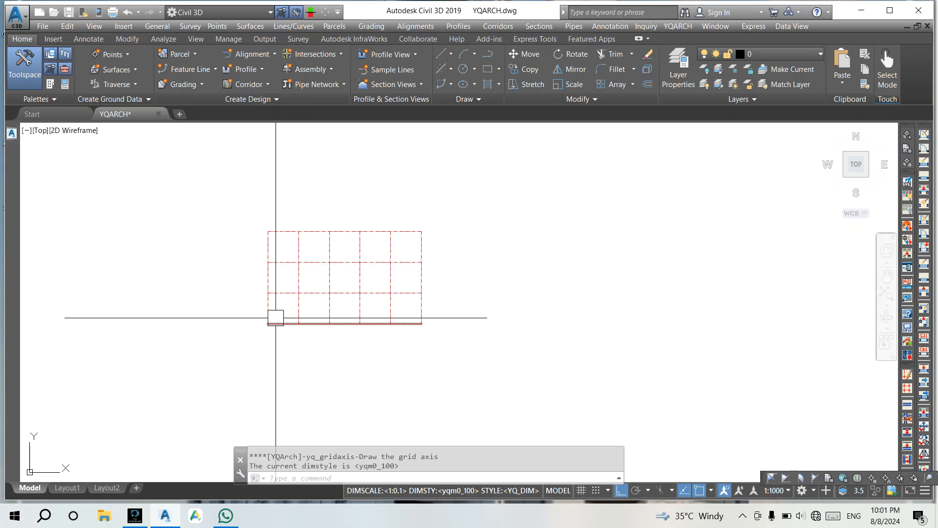
{"action": "double_click", "coordinate": [274, 320]}
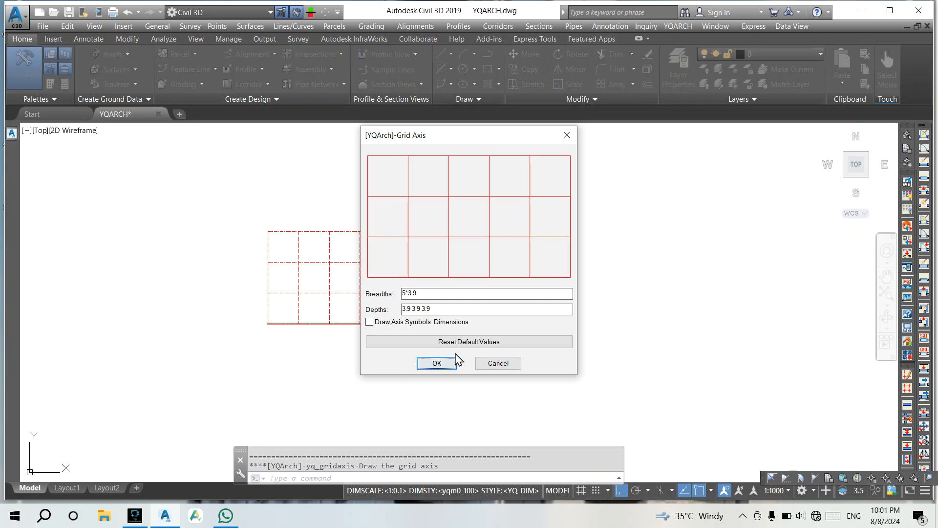
{"action": "left_click", "coordinate": [425, 341]}
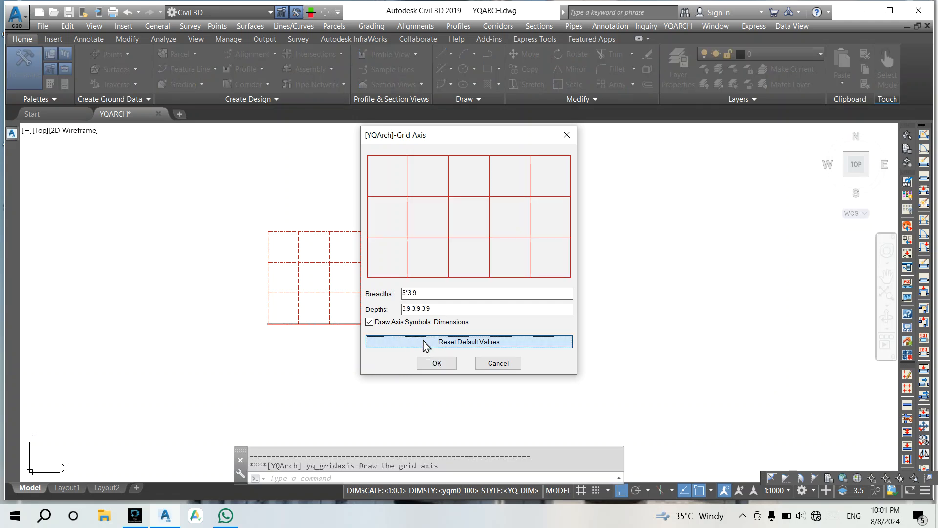
{"action": "left_click", "coordinate": [437, 363]}
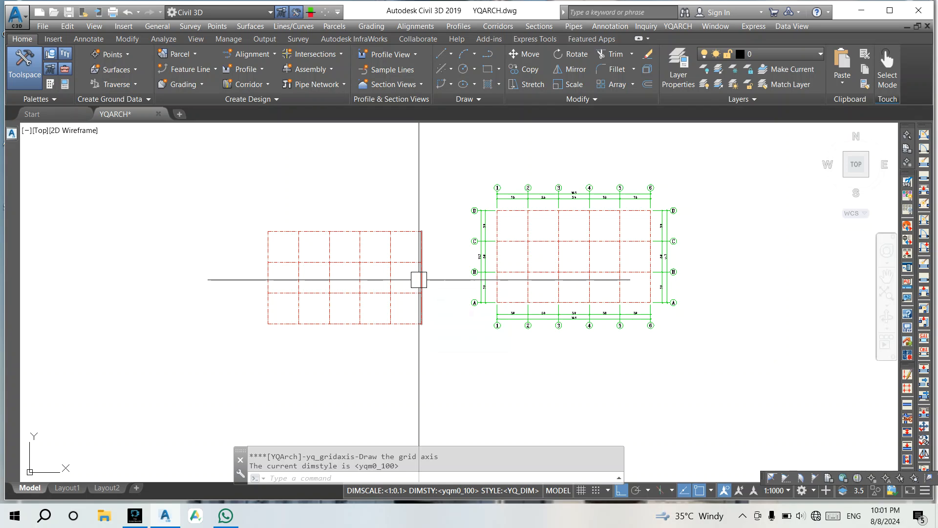
Step: Compare the plain grid with the one carrying axis symbols and dimensions, and review the Grid Axis settings without drawing another grid
{"action": "middle_click_drag", "start_coordinate": [461, 257], "coordinate": [317, 250]}
{"action": "scroll", "coordinate": [276, 300], "scroll_direction": "up", "scroll_amount": 2}
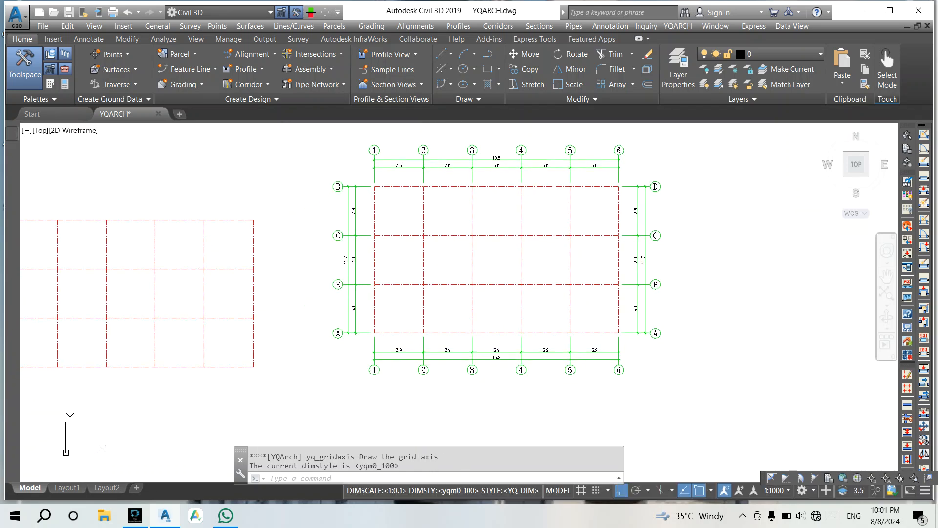
{"action": "middle_click_drag", "start_coordinate": [230, 318], "coordinate": [299, 307]}
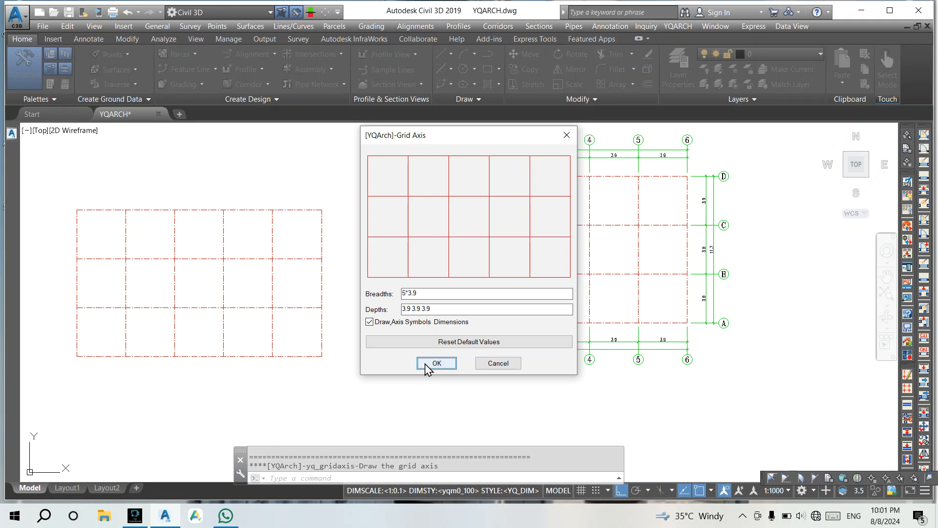
{"action": "left_click", "coordinate": [486, 362]}
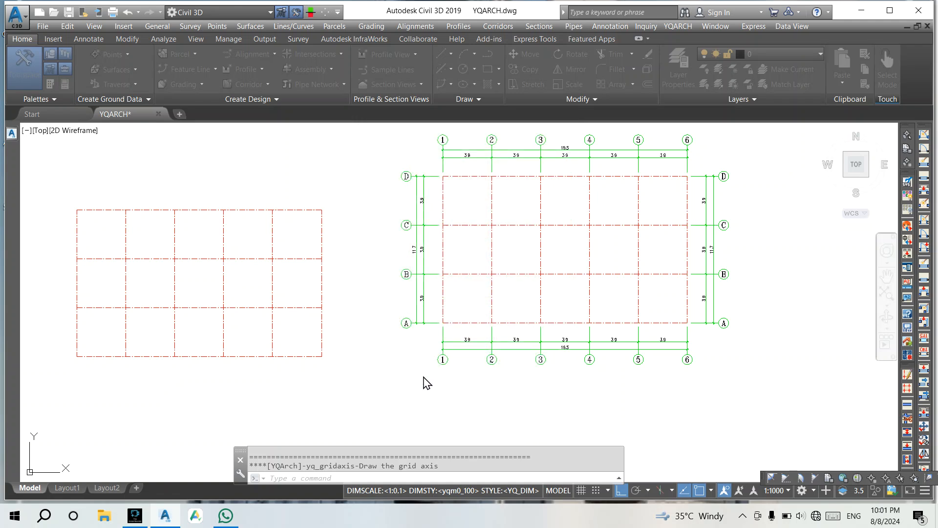
{"action": "mouse_move", "coordinate": [410, 305]}
{"action": "middle_mouse_down"}
{"action": "mouse_move", "coordinate": [409, 283]}
{"action": "mouse_move", "coordinate": [258, 315]}
{"action": "middle_mouse_up"}
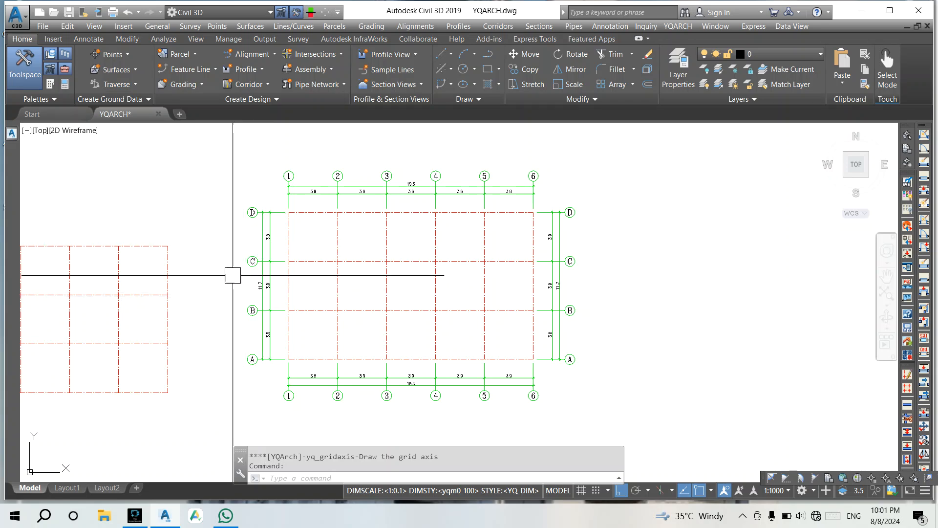
{"action": "scroll", "coordinate": [249, 267], "scroll_direction": "down", "scroll_amount": 5}
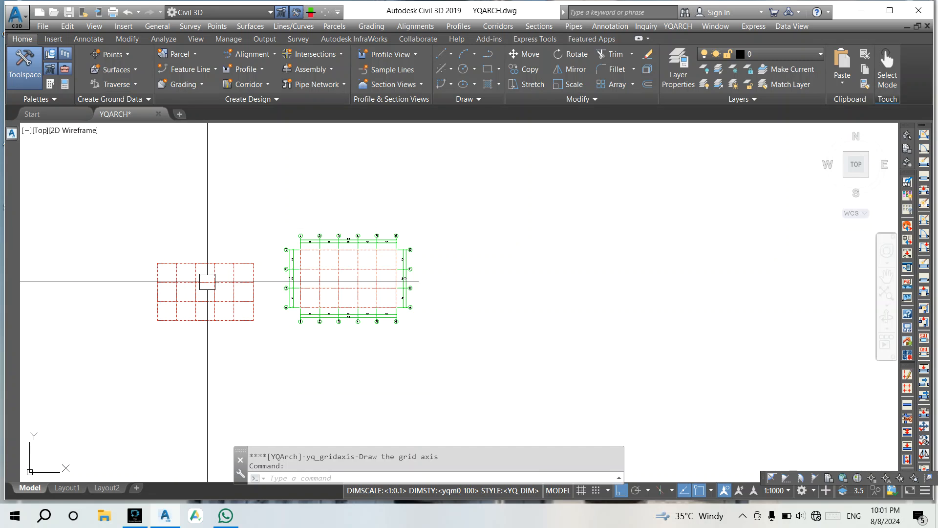
{"action": "scroll", "coordinate": [247, 259], "scroll_direction": "up", "scroll_amount": 4}
{"action": "middle_click_drag", "start_coordinate": [279, 272], "coordinate": [217, 260]}
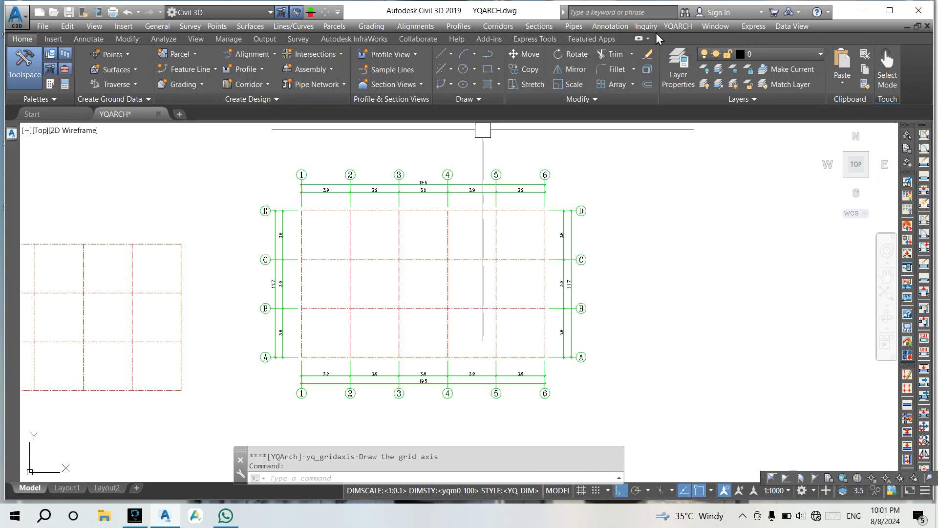
Step: Arrange filled rectangular columns of size 0.50,0.50 at all intersections of the dimensioned grid using the ZZBZ command
{"action": "left_click", "coordinate": [671, 28]}
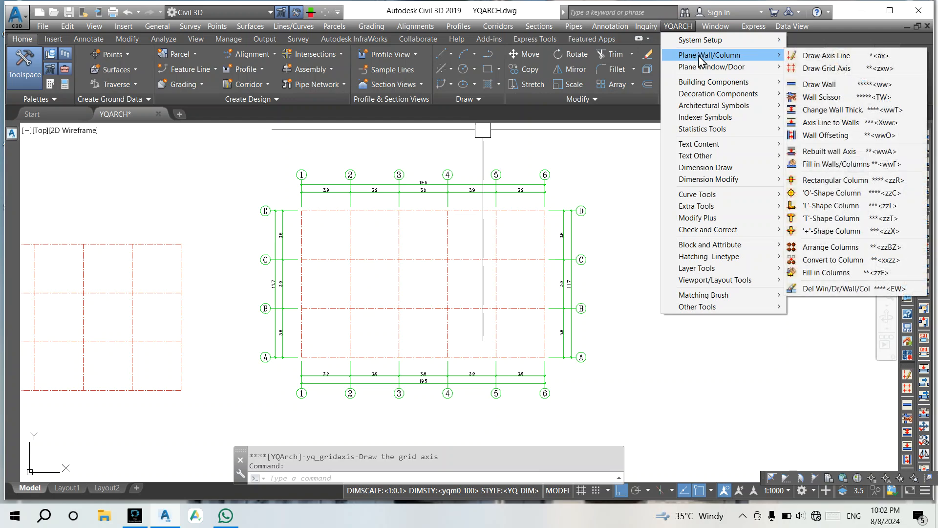
{"action": "mouse_move", "coordinate": [698, 71]}
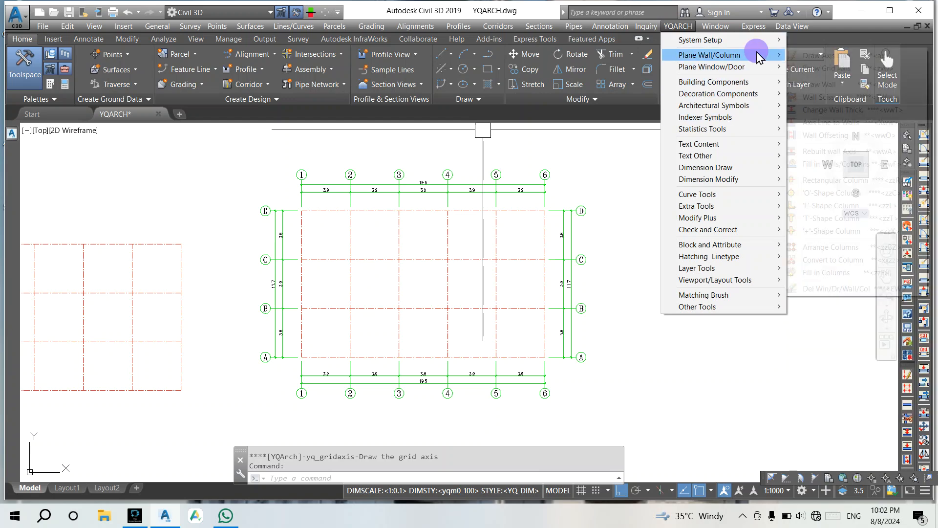
{"action": "mouse_move", "coordinate": [759, 56]}
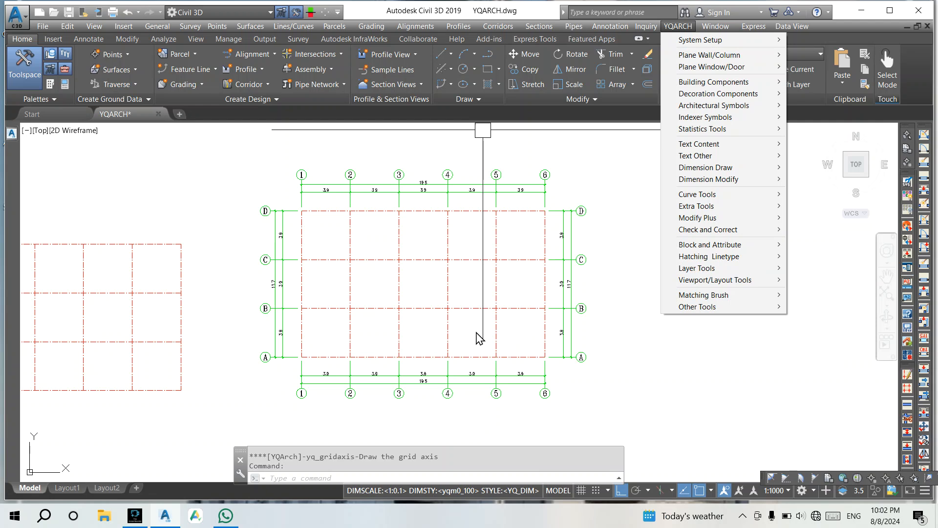
{"action": "left_click", "coordinate": [382, 473]}
{"action": "type", "text": "ZZBZ"}
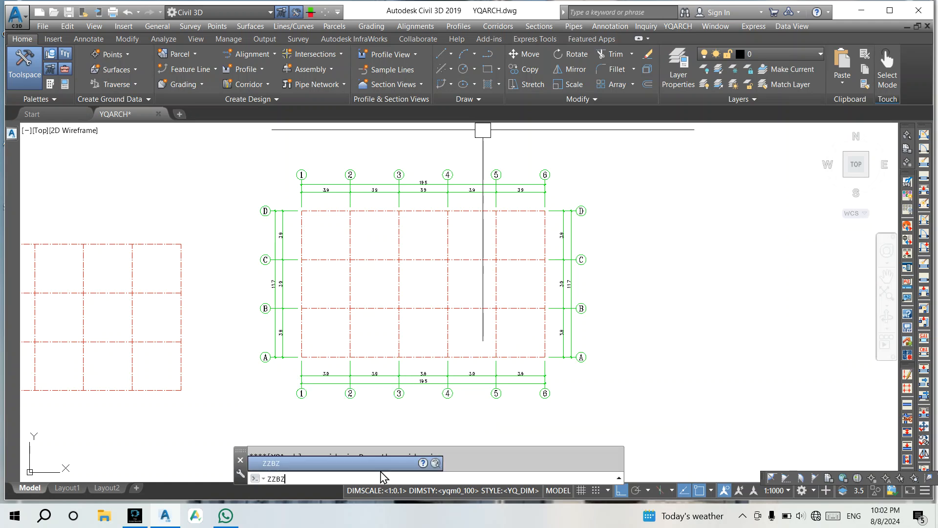
{"action": "key", "text": "Return"}
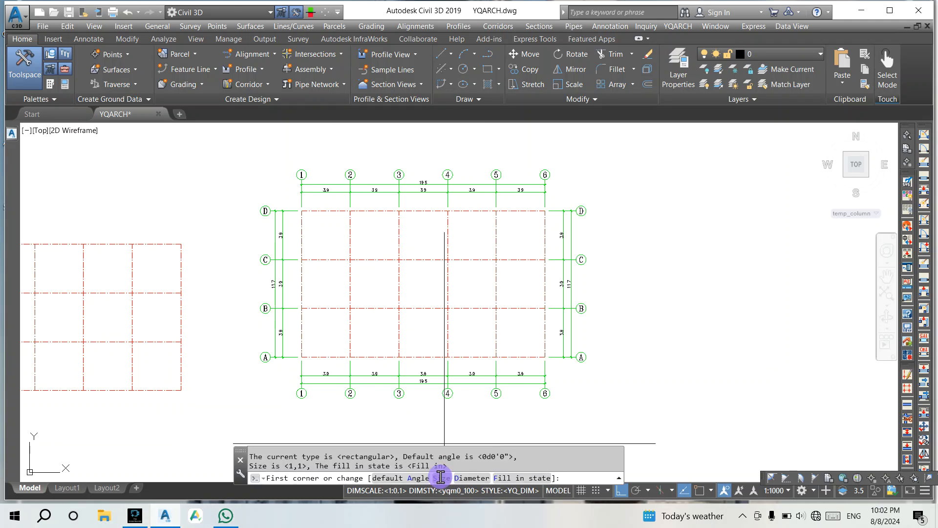
{"action": "left_click", "coordinate": [442, 479]}
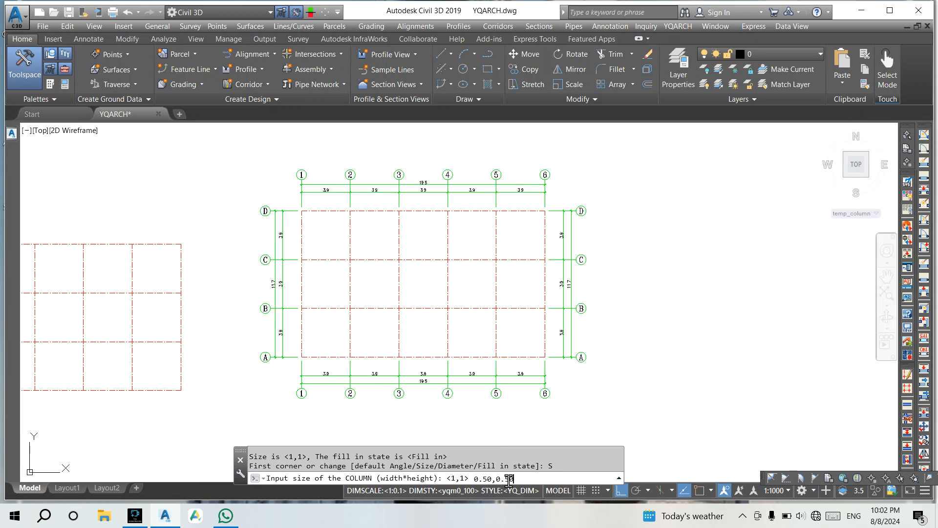
{"action": "key", "text": "Return"}
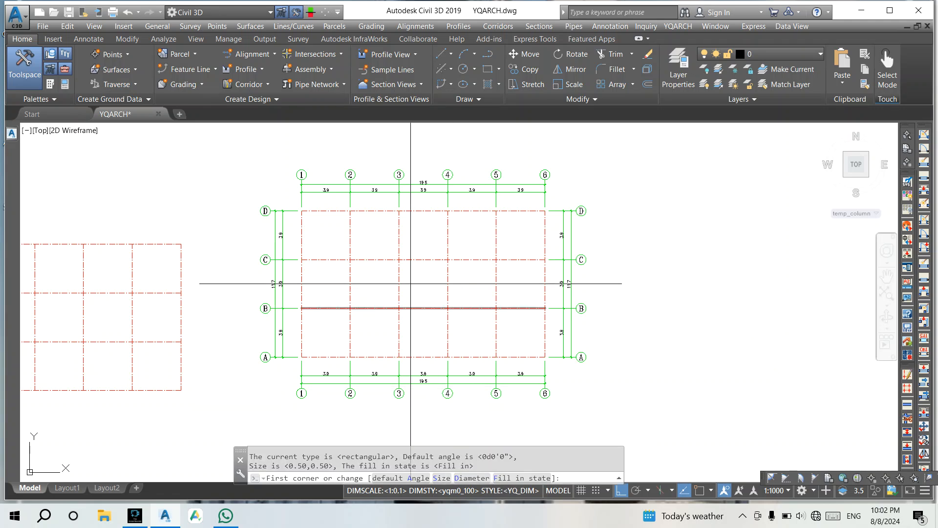
{"action": "left_click", "coordinate": [299, 199]}
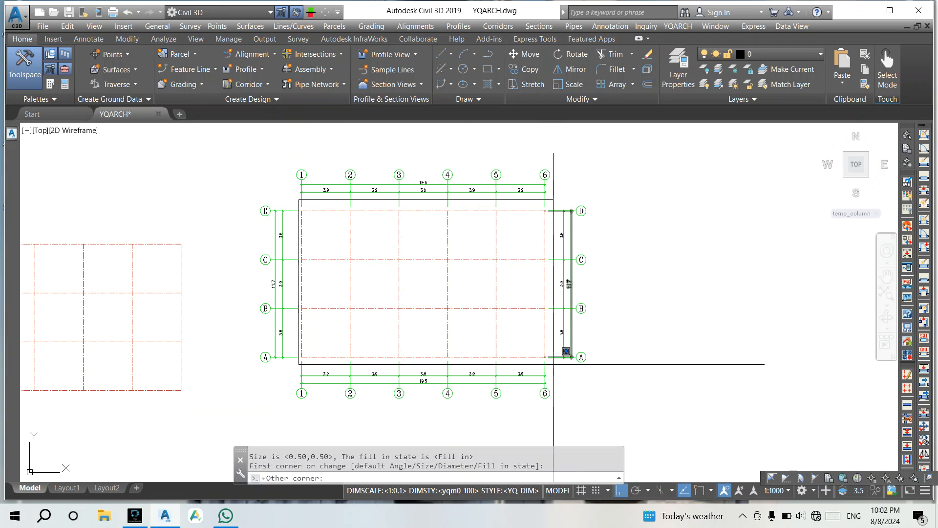
{"action": "left_click", "coordinate": [550, 361]}
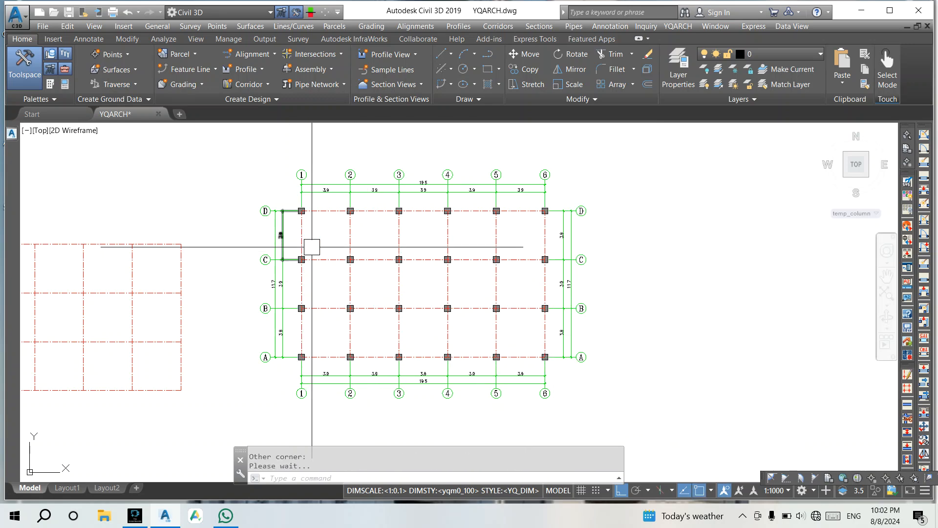
Step: Select the solid hatch of the column at axes 1 and C together with all similar column hatches
{"action": "scroll", "coordinate": [314, 246], "scroll_direction": "up", "scroll_amount": 5}
{"action": "scroll", "coordinate": [281, 276], "scroll_direction": "up", "scroll_amount": 4}
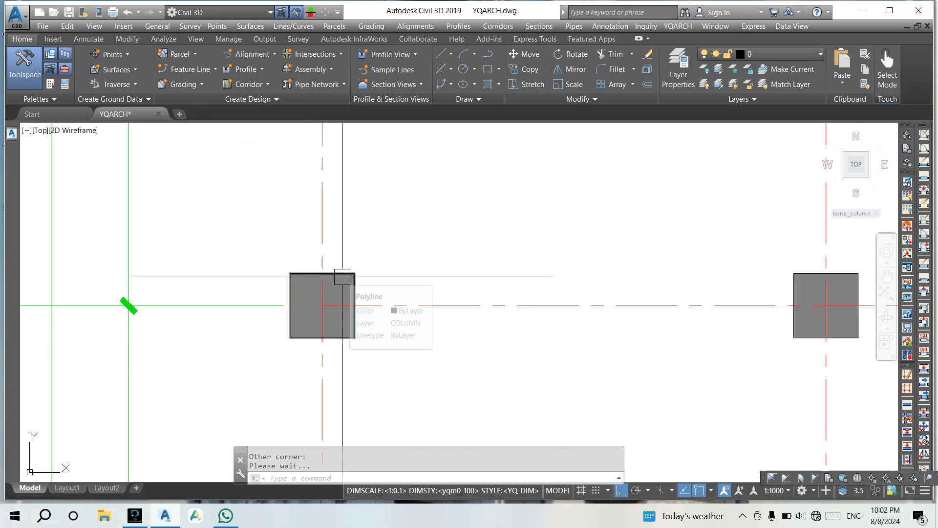
{"action": "scroll", "coordinate": [379, 274], "scroll_direction": "down", "scroll_amount": 2}
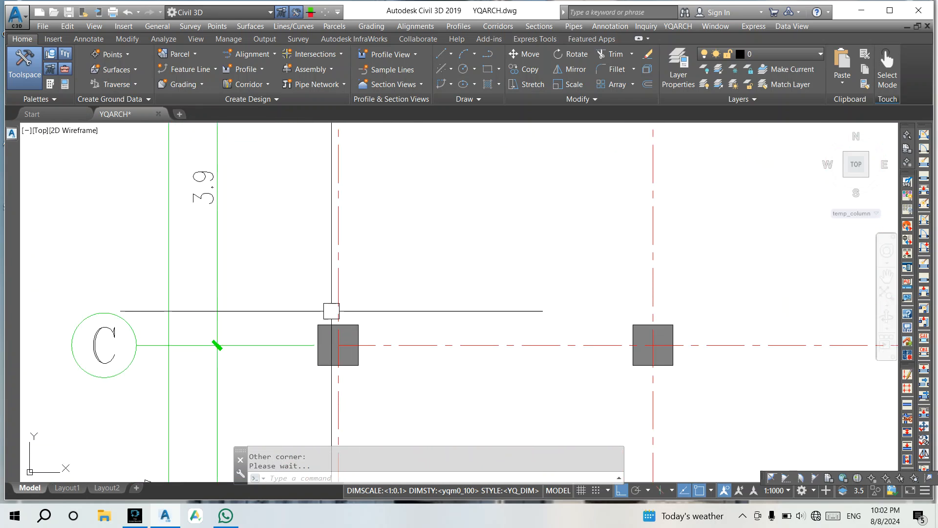
{"action": "scroll", "coordinate": [345, 342], "scroll_direction": "up", "scroll_amount": 3}
{"action": "left_click", "coordinate": [352, 300]}
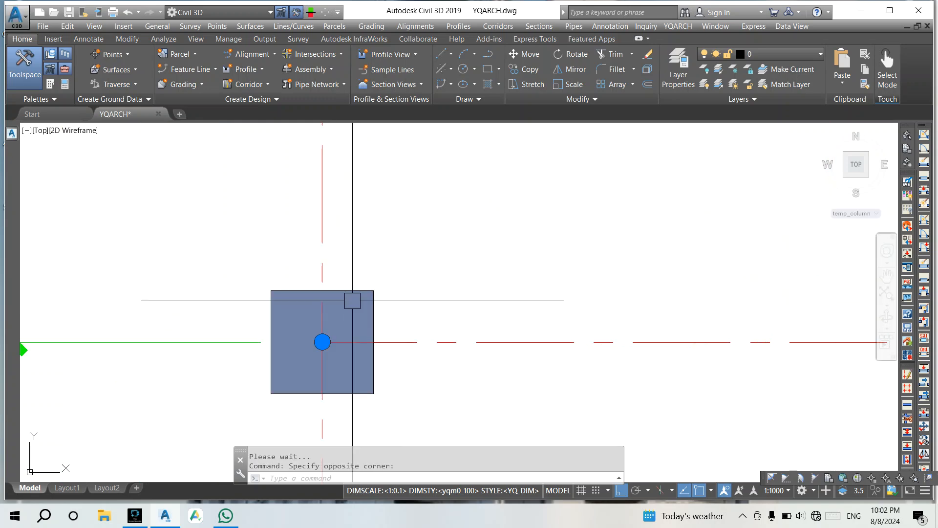
{"action": "right_click", "coordinate": [440, 176]}
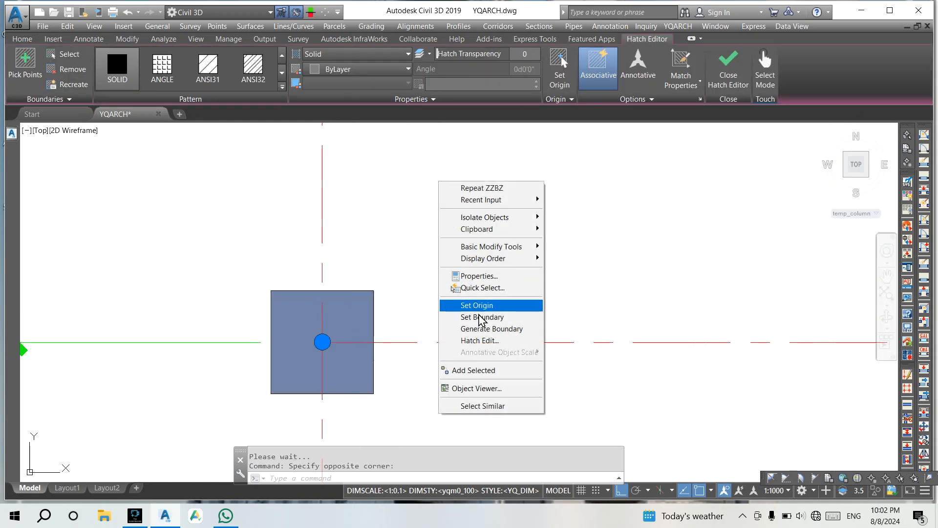
{"action": "left_click", "coordinate": [484, 406]}
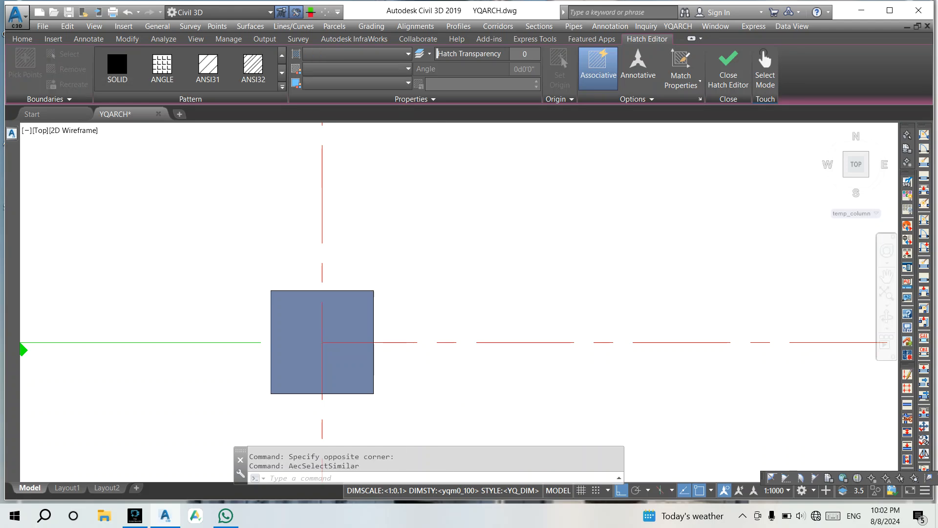
{"action": "scroll", "coordinate": [444, 296], "scroll_direction": "down", "scroll_amount": 8}
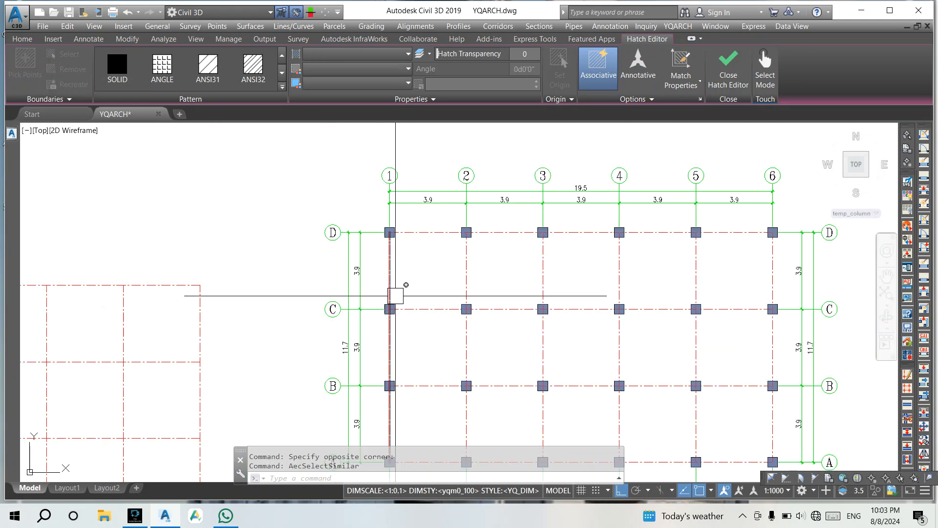
Step: Add a column's outline polyline to the selected hatches and extend the selection to all similar column outlines
{"action": "scroll", "coordinate": [397, 303], "scroll_direction": "up", "scroll_amount": 6}
{"action": "scroll", "coordinate": [384, 319], "scroll_direction": "up", "scroll_amount": 4}
{"action": "left_click", "coordinate": [376, 314]}
{"action": "left_click", "coordinate": [366, 301]}
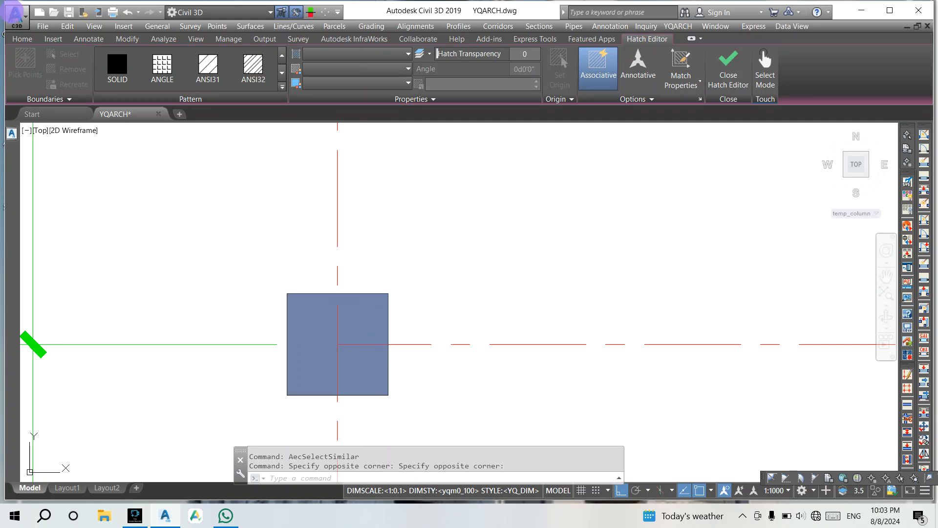
{"action": "right_click", "coordinate": [449, 181]}
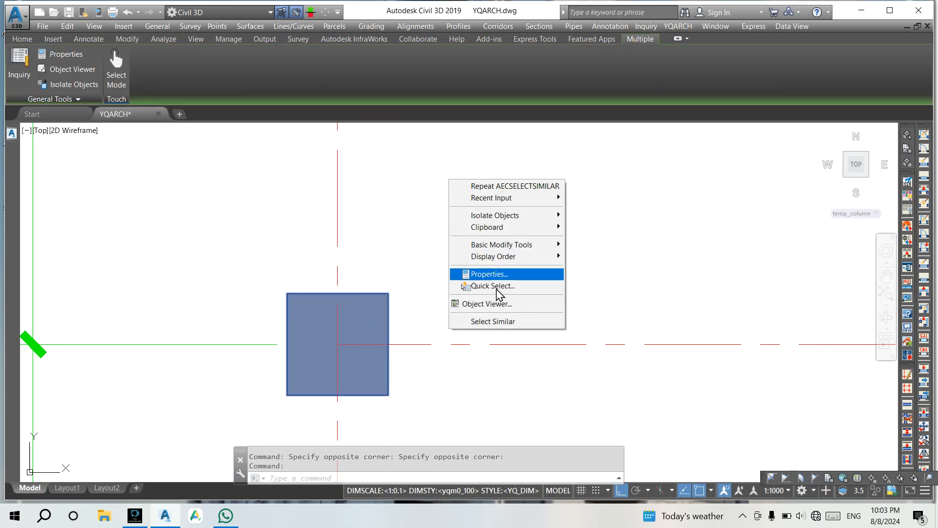
{"action": "left_click", "coordinate": [494, 321]}
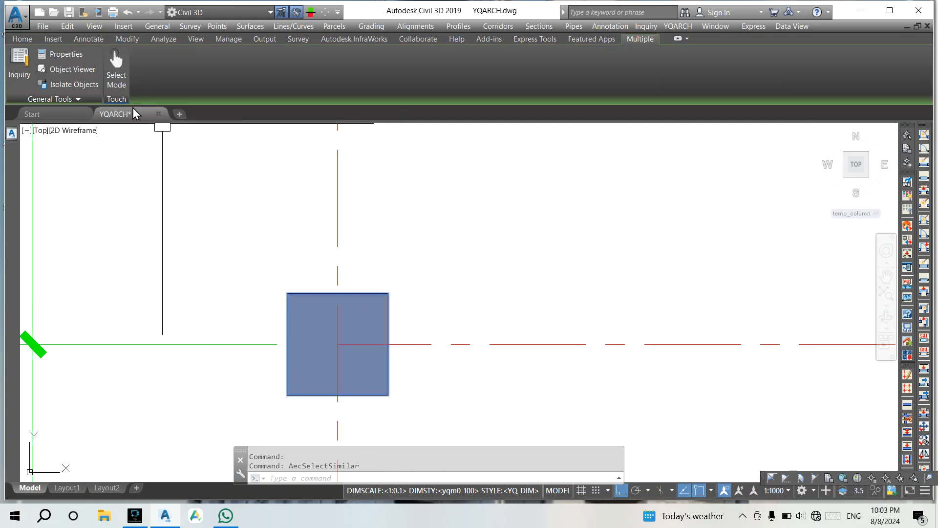
Step: Set the colour of all selected column hatches and outlines to Red, then clear the selection
{"action": "left_click", "coordinate": [78, 55]}
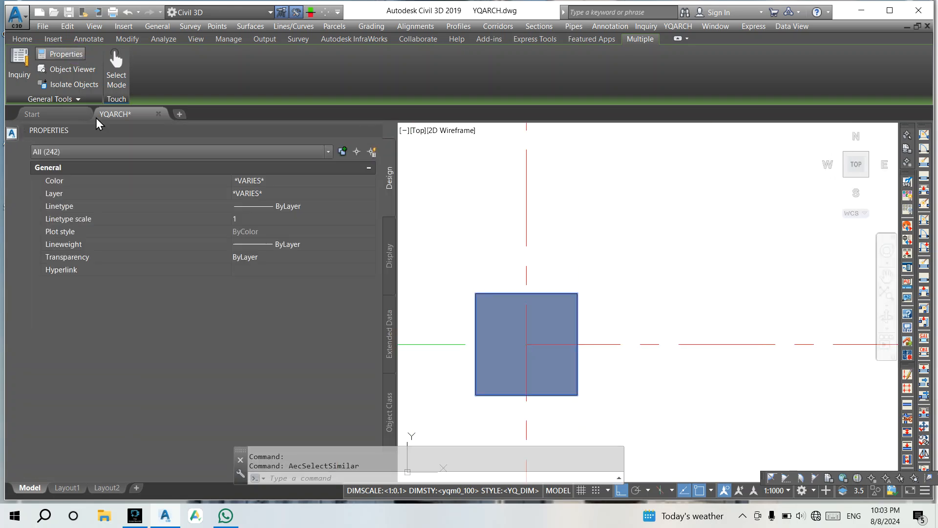
{"action": "left_click", "coordinate": [279, 182]}
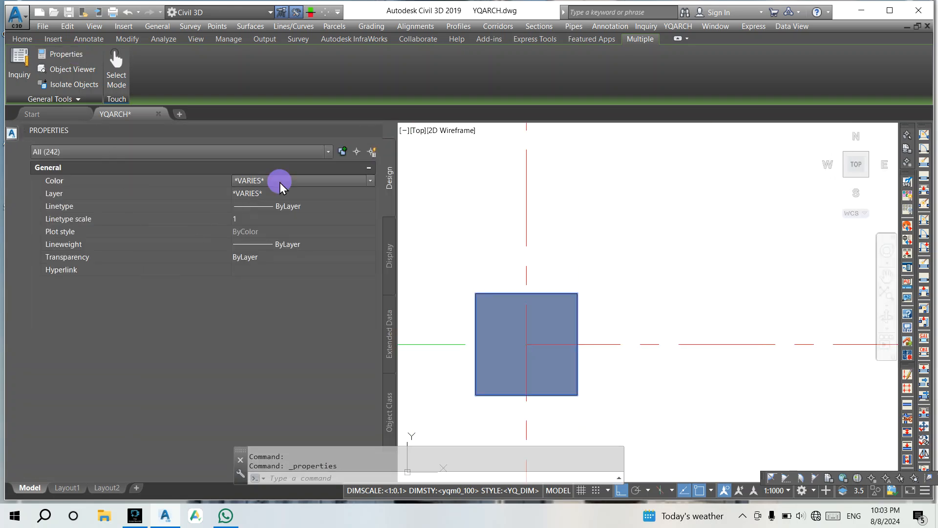
{"action": "left_click", "coordinate": [279, 182]}
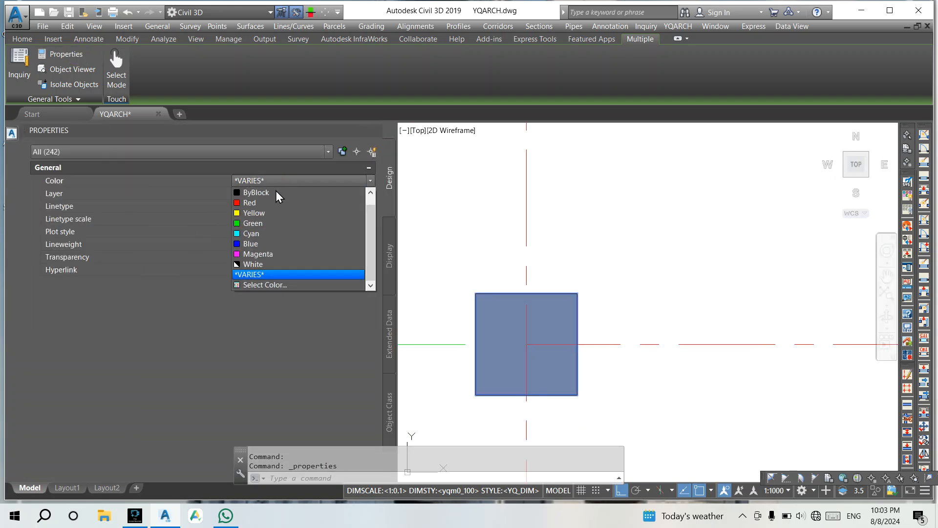
{"action": "left_click", "coordinate": [239, 203]}
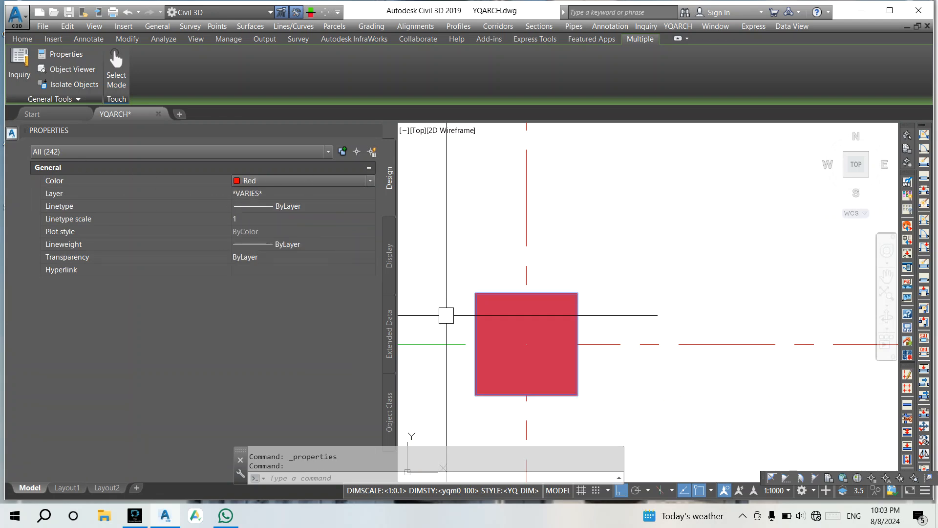
{"action": "key", "text": "Return"}
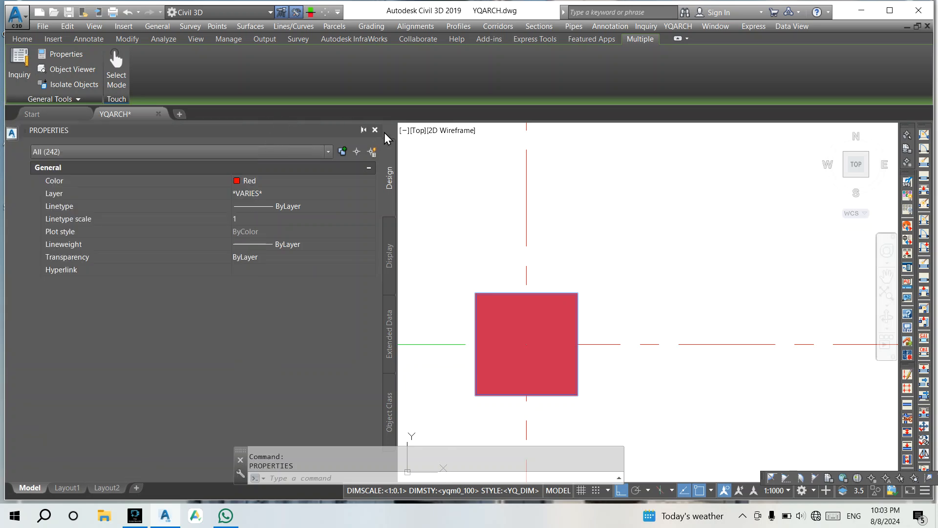
{"action": "left_click", "coordinate": [374, 130]}
{"action": "scroll", "coordinate": [387, 272], "scroll_direction": "down", "scroll_amount": 10}
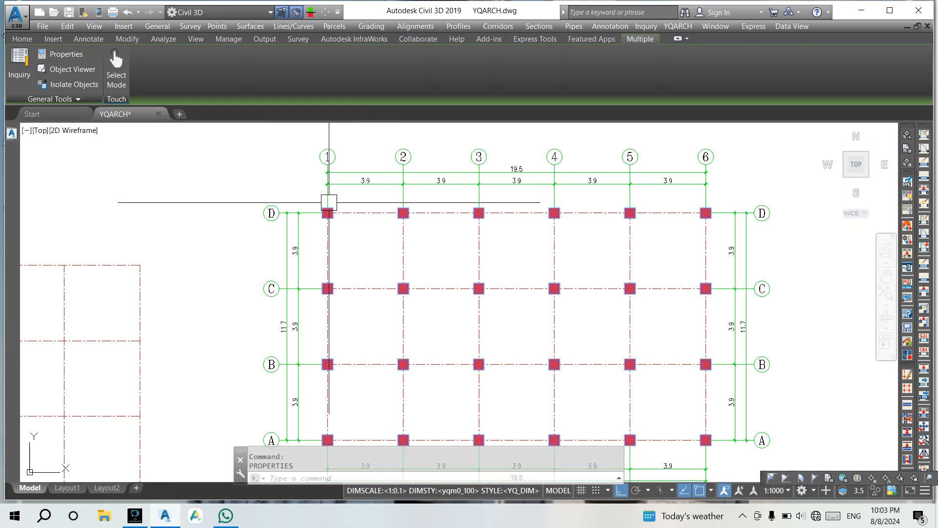
{"action": "key", "text": "Escape"}
Step: Select the hatch of the column at axes 1 and D with all similar hatches and change their pattern to ANGLE
{"action": "scroll", "coordinate": [329, 202], "scroll_direction": "up", "scroll_amount": 8}
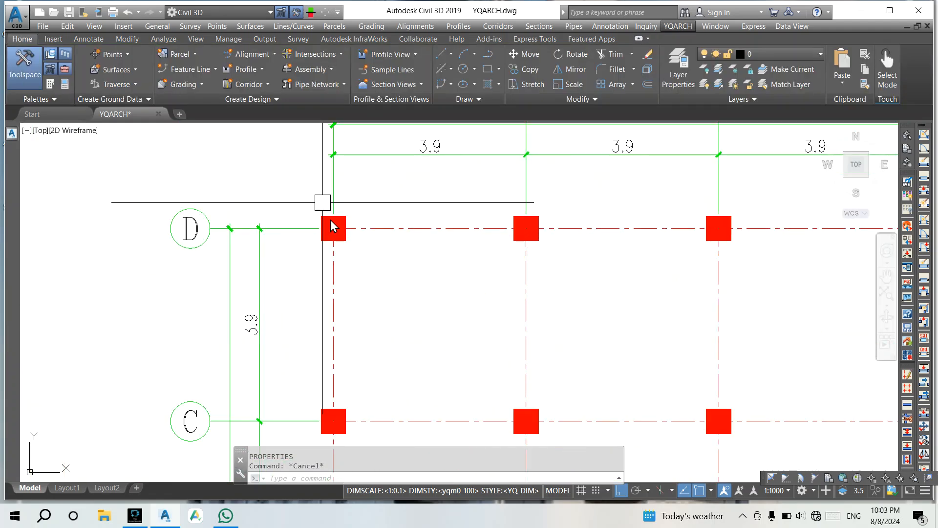
{"action": "left_click", "coordinate": [346, 202]}
{"action": "key", "text": "Escape"}
{"action": "left_click", "coordinate": [337, 211]}
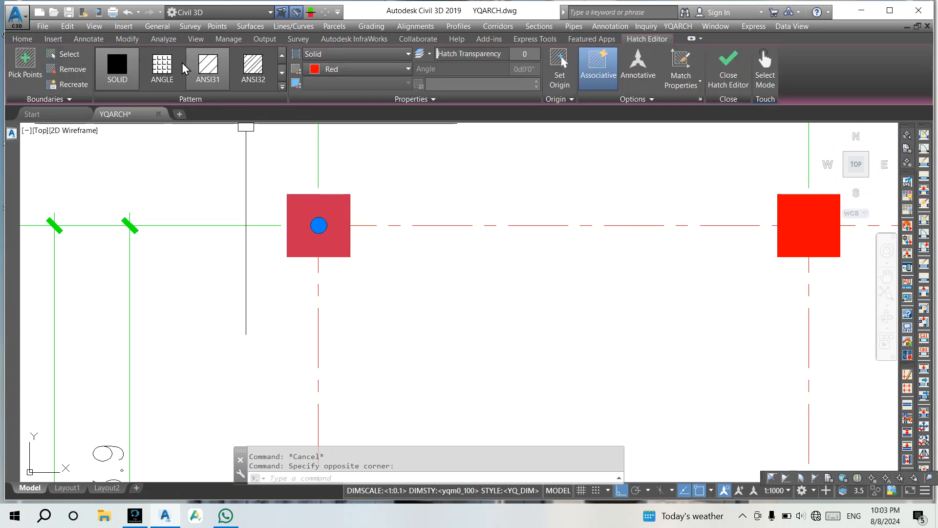
{"action": "left_click", "coordinate": [163, 69]}
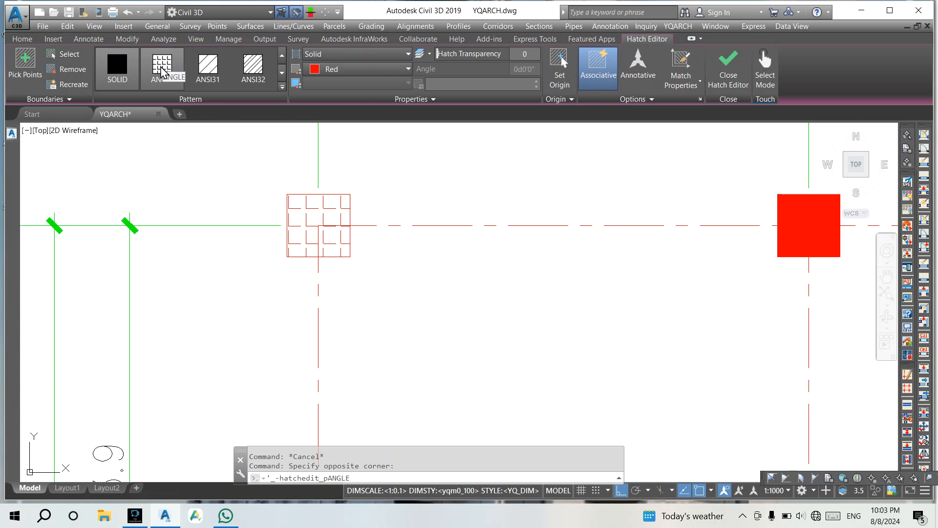
{"action": "right_click", "coordinate": [357, 148]}
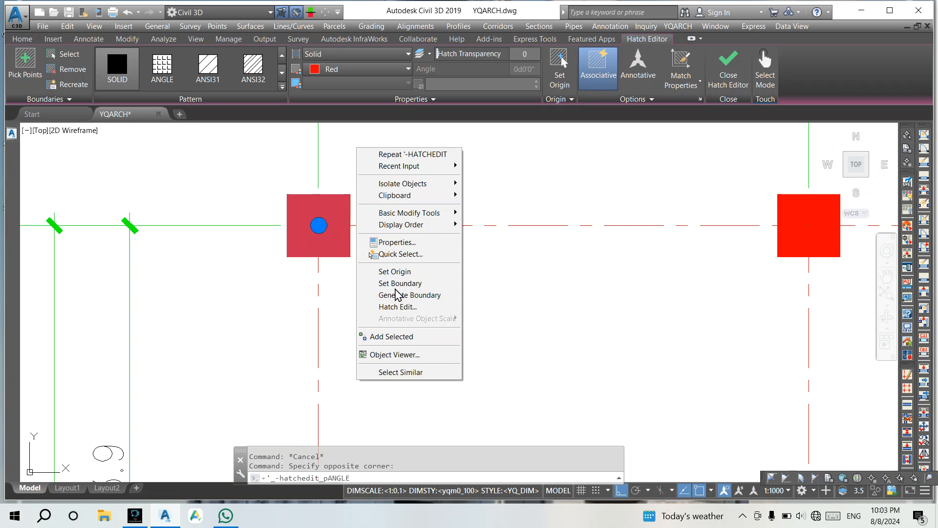
{"action": "left_click", "coordinate": [406, 372]}
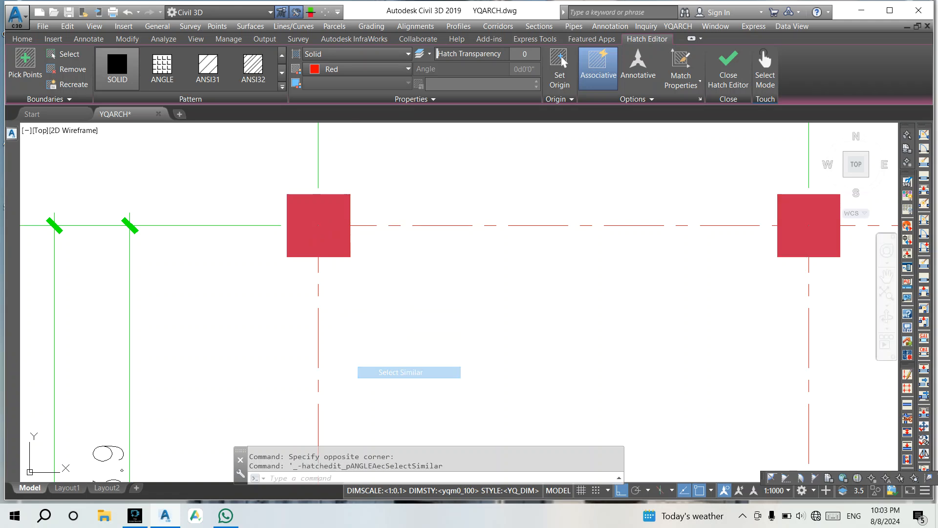
{"action": "left_click", "coordinate": [110, 73]}
{"action": "left_click", "coordinate": [166, 72]}
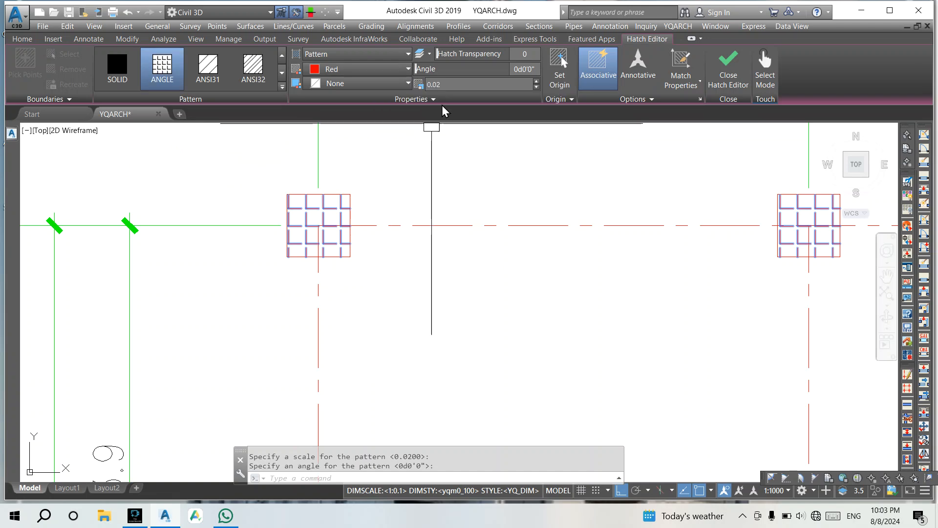
Step: Set the colour of the selected column hatches to Green and end the hatch editing
{"action": "left_click", "coordinate": [358, 70]}
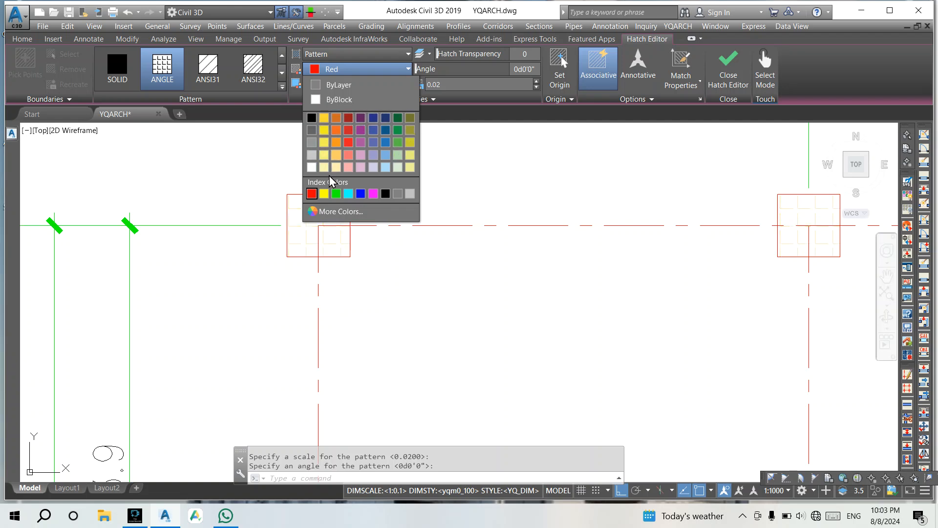
{"action": "left_click", "coordinate": [336, 194]}
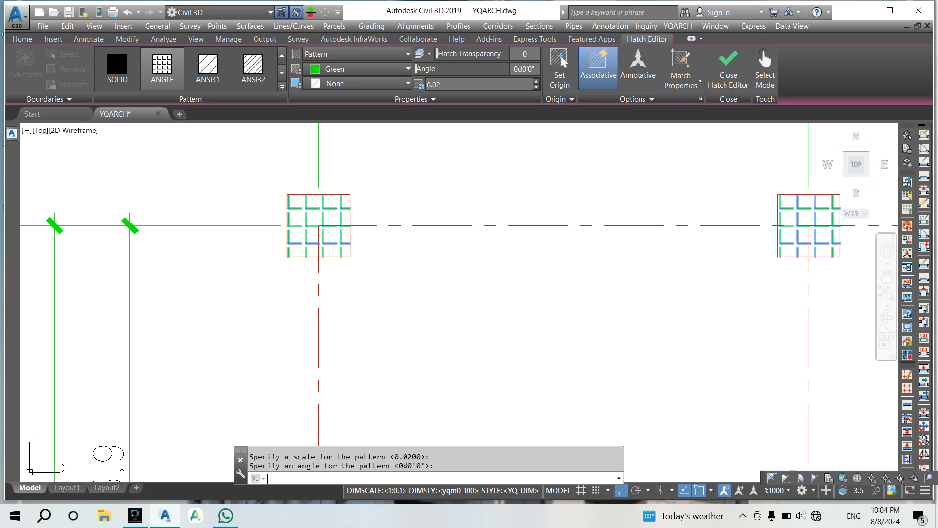
{"action": "key", "text": "Escape"}
{"action": "scroll", "coordinate": [392, 272], "scroll_direction": "down", "scroll_amount": 5}
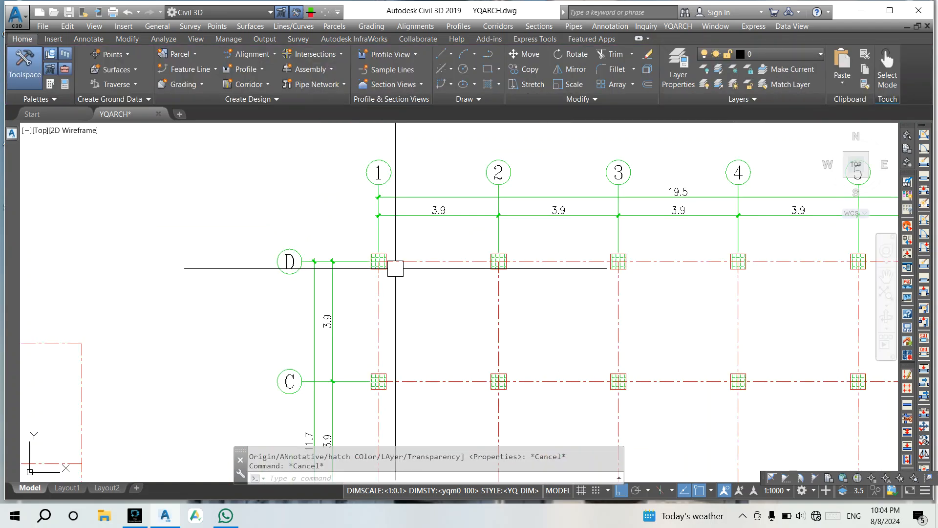
Step: Examine the hatch pattern and outlines of the columns across the dimensioned grid
{"action": "scroll", "coordinate": [473, 314], "scroll_direction": "up", "scroll_amount": 4}
{"action": "scroll", "coordinate": [501, 314], "scroll_direction": "up", "scroll_amount": 2}
{"action": "middle_click_drag", "start_coordinate": [501, 313], "coordinate": [457, 266]}
{"action": "middle_click_drag", "start_coordinate": [554, 302], "coordinate": [333, 313]}
{"action": "scroll", "coordinate": [336, 314], "scroll_direction": "up", "scroll_amount": 4}
{"action": "middle_click_drag", "start_coordinate": [575, 292], "coordinate": [293, 306]}
{"action": "scroll", "coordinate": [293, 306], "scroll_direction": "down", "scroll_amount": 2}
{"action": "scroll", "coordinate": [362, 293], "scroll_direction": "down", "scroll_amount": 4}
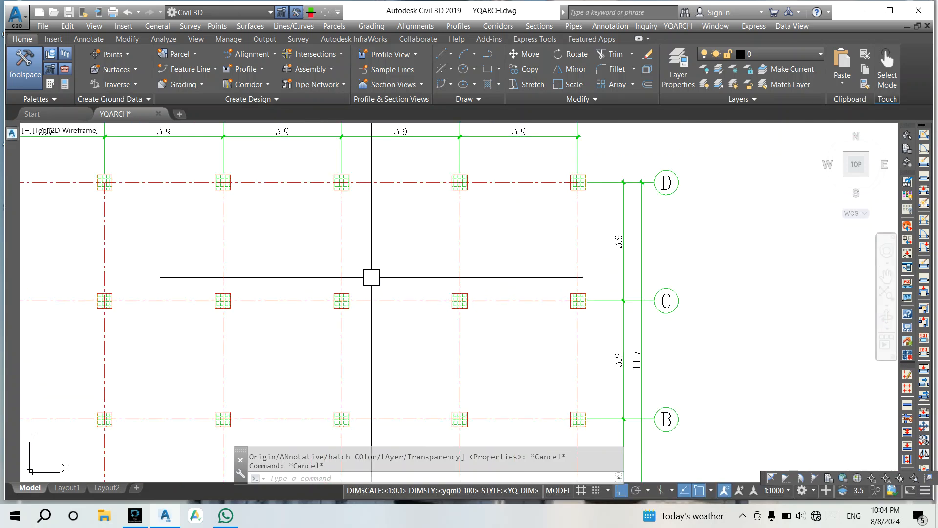
Step: Start the ZZBZ column command and set the rectangular column size to 1.50,1.50
{"action": "scroll", "coordinate": [368, 274], "scroll_direction": "down", "scroll_amount": 5}
{"action": "type", "text": "ZZBZ"}
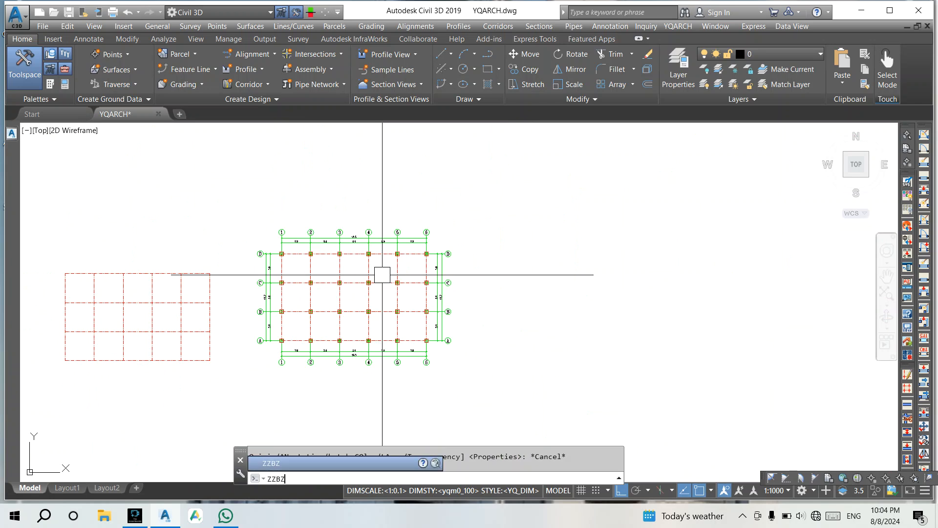
{"action": "key", "text": "Return"}
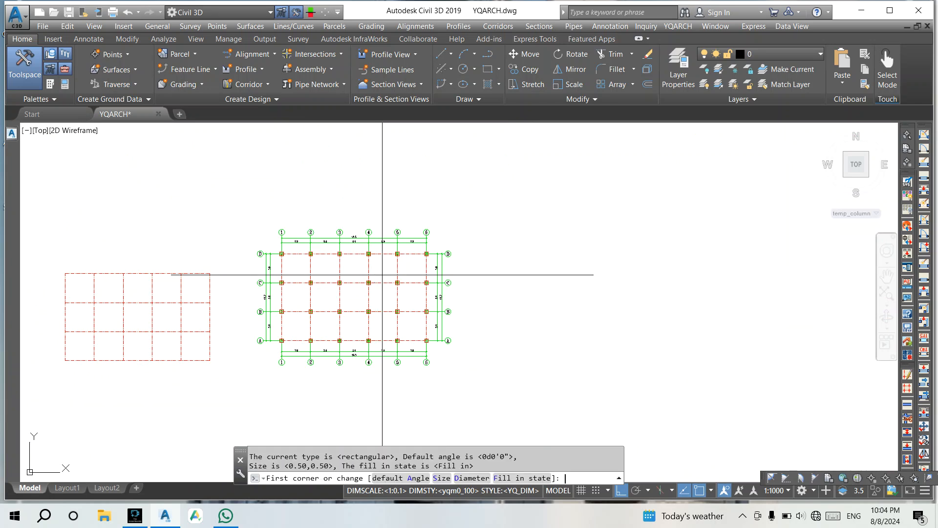
{"action": "left_click", "coordinate": [447, 477]}
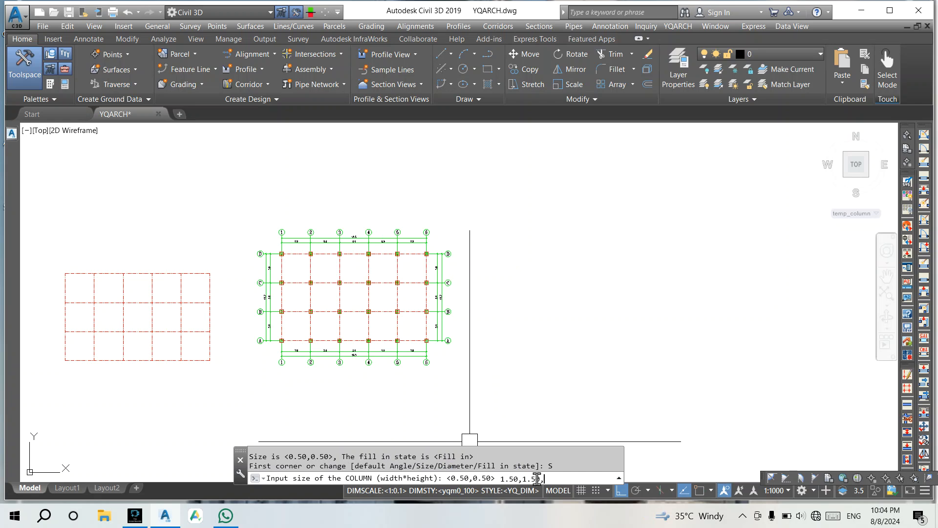
{"action": "key", "text": "Return"}
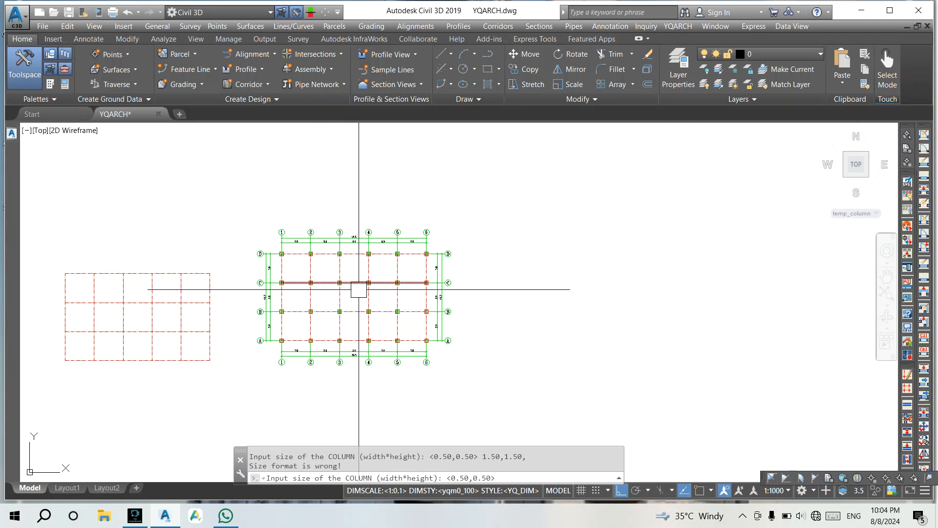
{"action": "key", "text": "Return"}
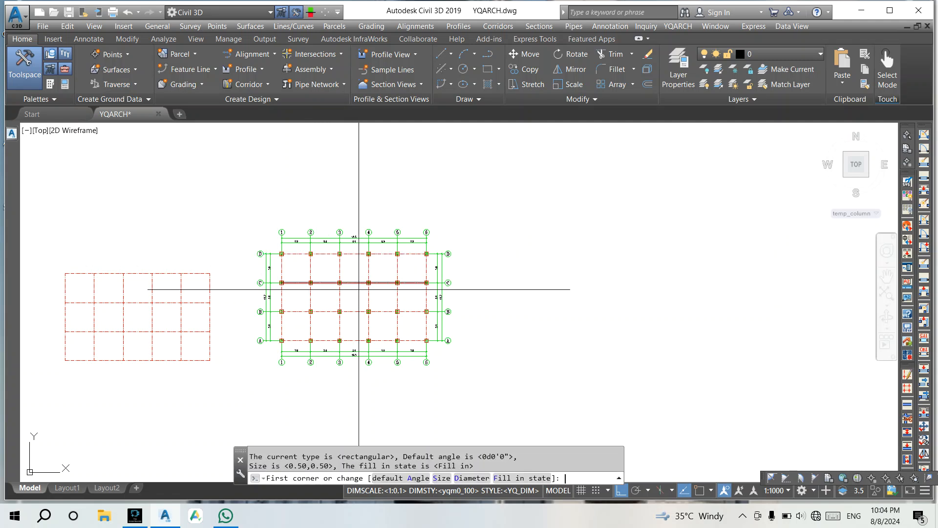
{"action": "left_click", "coordinate": [442, 478]}
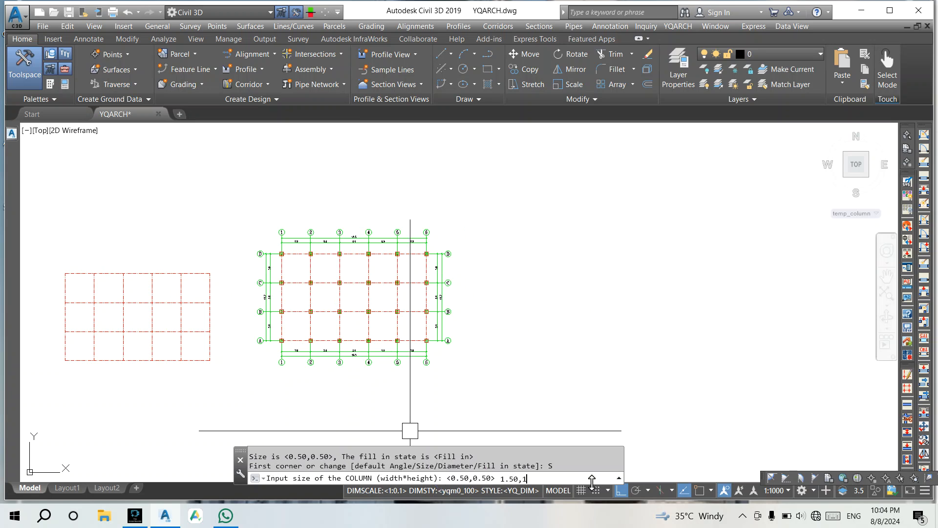
{"action": "key", "text": "Return"}
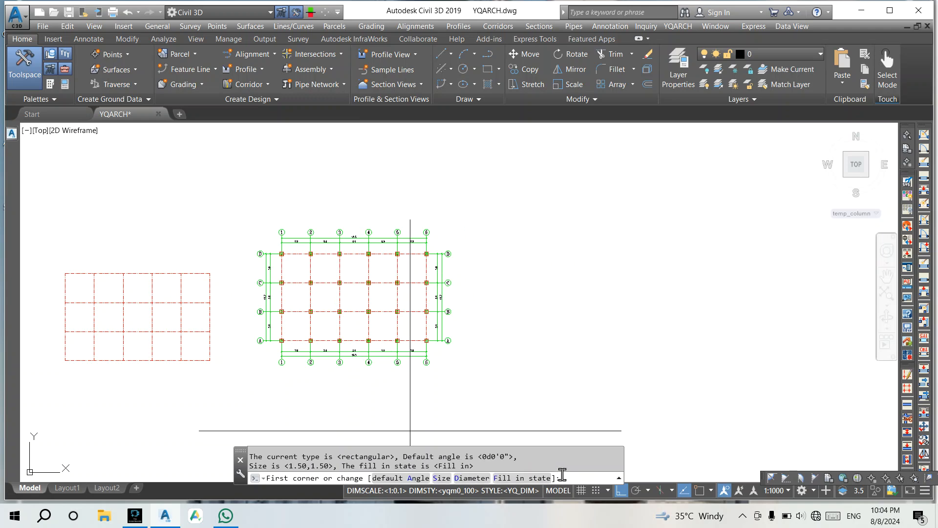
Step: Arrange the filled 1.50,1.50 columns at all intersections of the dimensioned grid and inspect them around the smaller columns
{"action": "scroll", "coordinate": [283, 253], "scroll_direction": "up", "scroll_amount": 4}
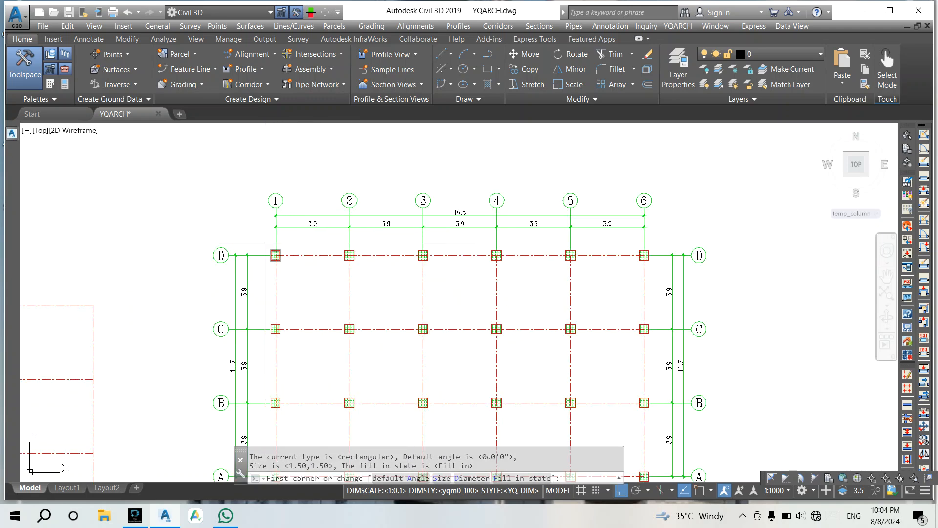
{"action": "scroll", "coordinate": [258, 238], "scroll_direction": "up", "scroll_amount": 2}
{"action": "left_click", "coordinate": [259, 239]}
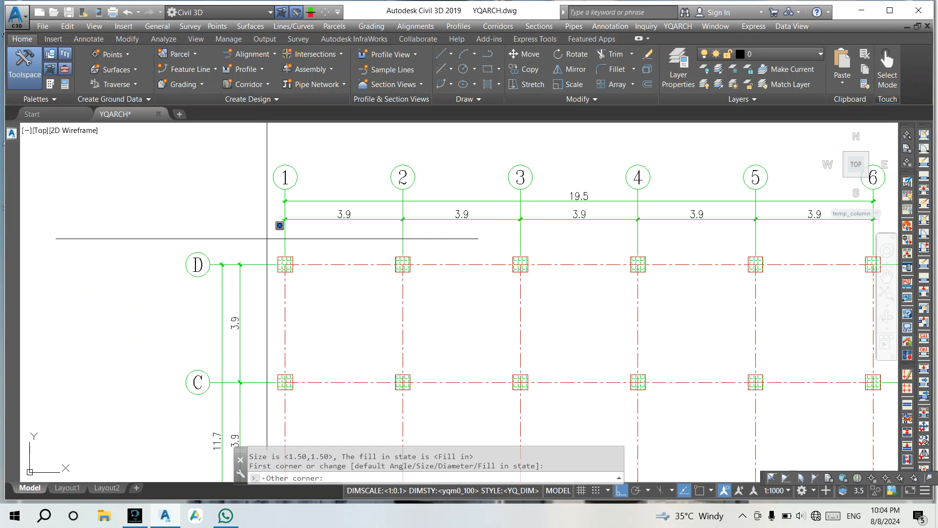
{"action": "scroll", "coordinate": [266, 235], "scroll_direction": "down", "scroll_amount": 4}
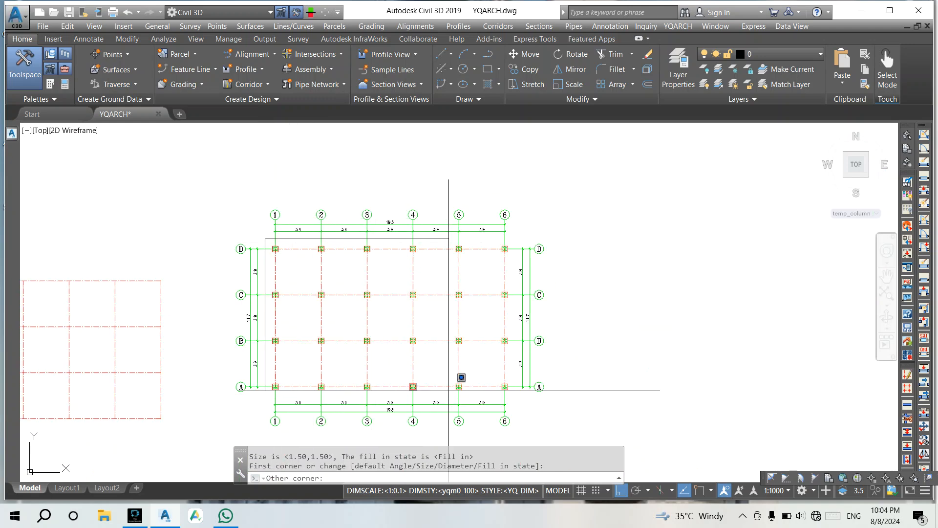
{"action": "left_click", "coordinate": [517, 395]}
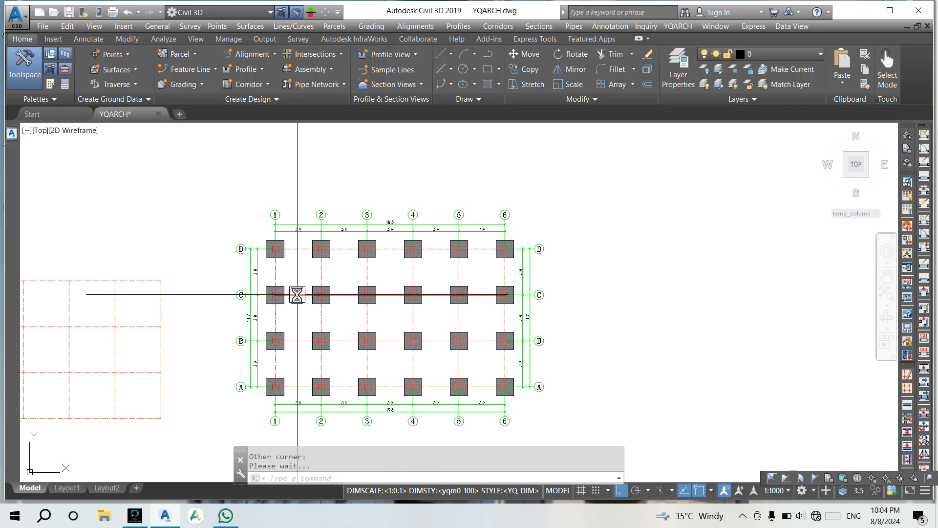
{"action": "scroll", "coordinate": [296, 294], "scroll_direction": "up", "scroll_amount": 6}
{"action": "mouse_move", "coordinate": [378, 289]}
{"action": "middle_mouse_down"}
{"action": "mouse_move", "coordinate": [372, 300]}
{"action": "mouse_move", "coordinate": [247, 322]}
{"action": "middle_mouse_up"}
{"action": "scroll", "coordinate": [244, 322], "scroll_direction": "up", "scroll_amount": 2}
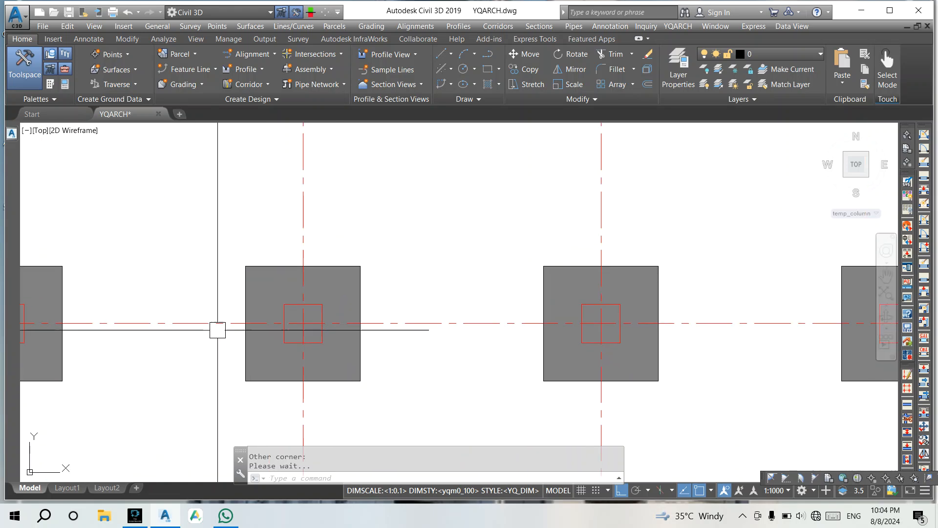
{"action": "scroll", "coordinate": [215, 330], "scroll_direction": "up", "scroll_amount": 2}
{"action": "scroll", "coordinate": [199, 330], "scroll_direction": "down", "scroll_amount": 8}
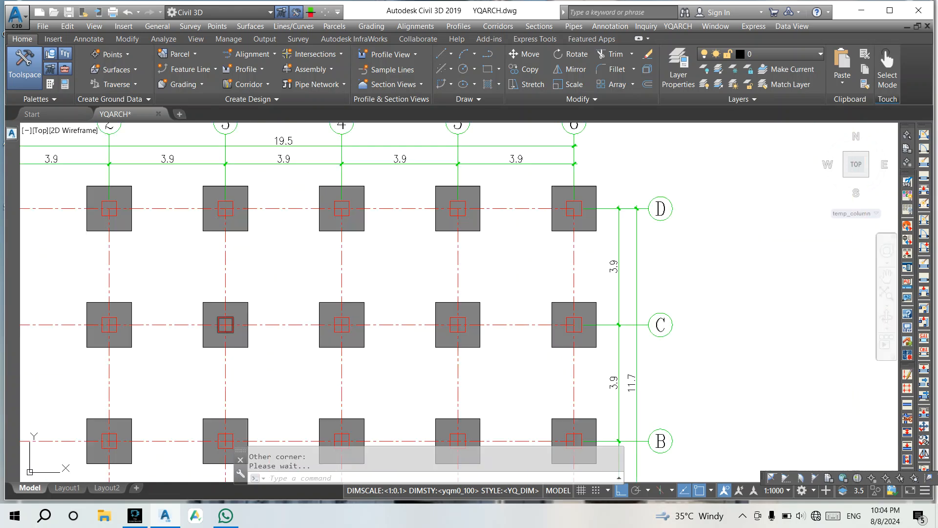
{"action": "middle_click_drag", "start_coordinate": [224, 318], "coordinate": [357, 262]}
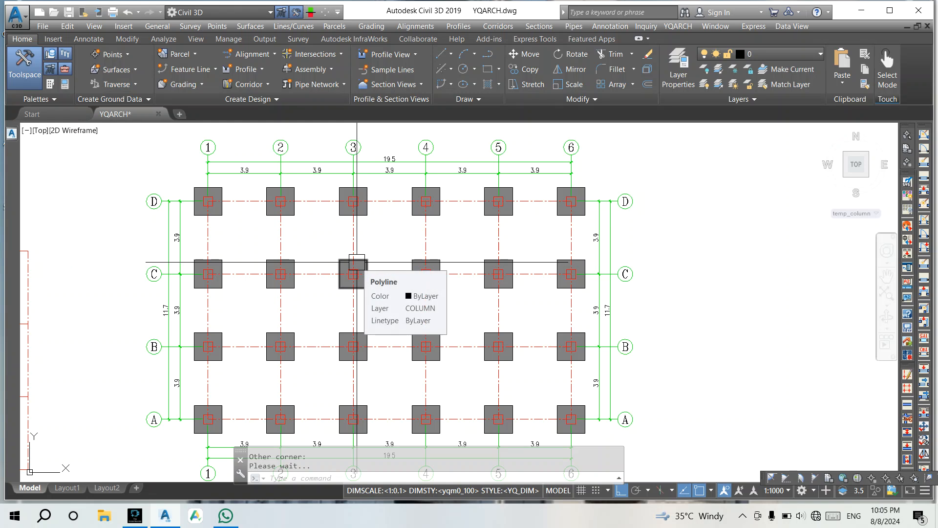
Step: Restart the column command and try to set the column size to 2.50,2.50
{"action": "key", "text": "Return"}
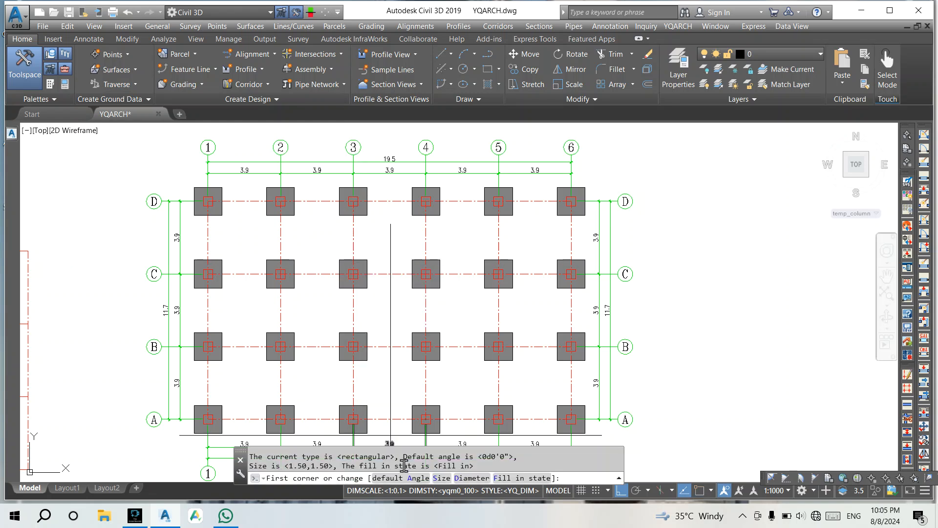
{"action": "left_click", "coordinate": [443, 478]}
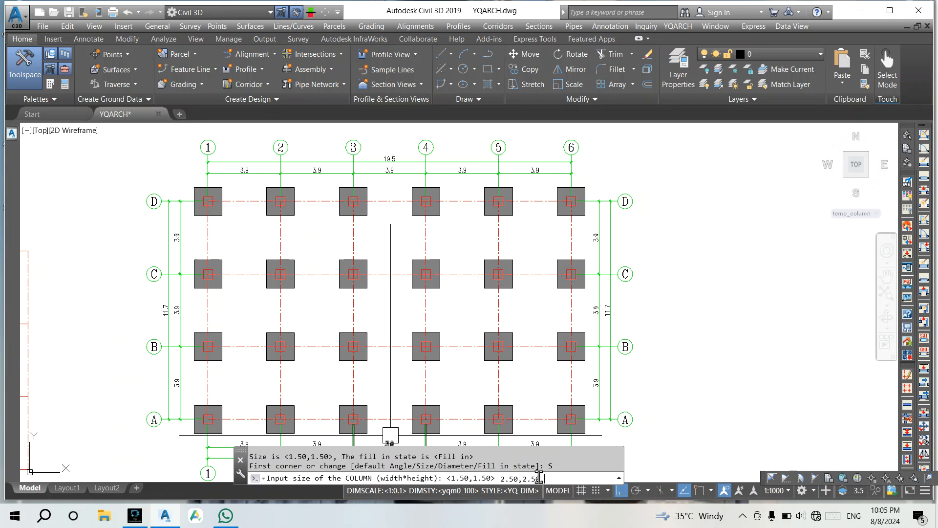
{"action": "type", "text": "0,"}
{"action": "key", "text": "Return"}
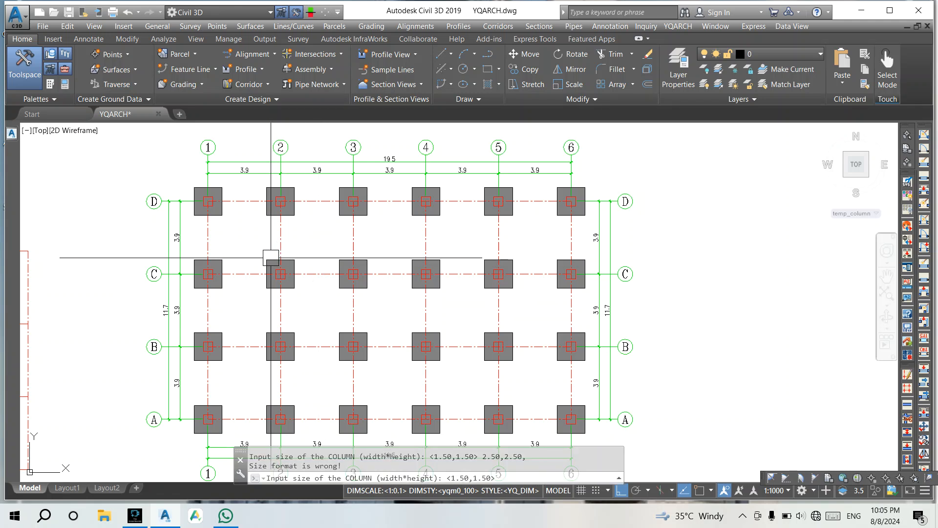
{"action": "key", "text": "Return"}
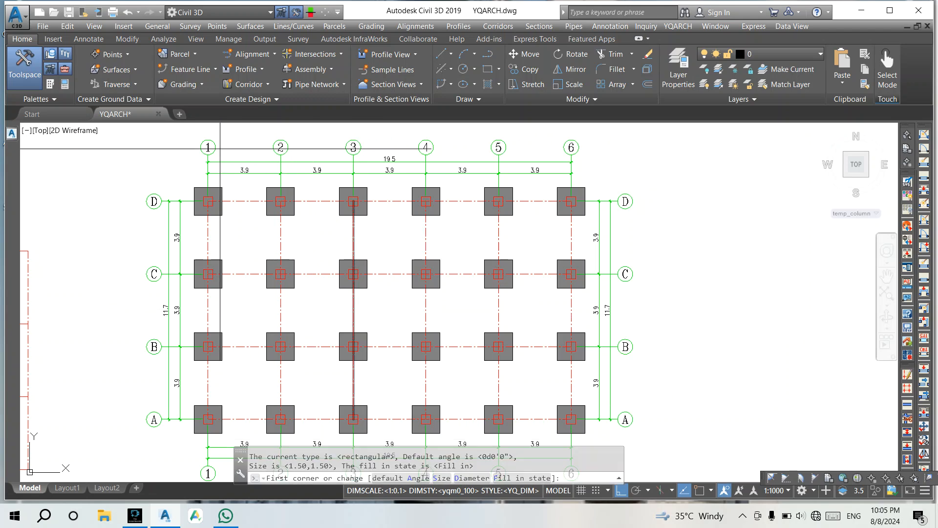
Step: Arrange the filled 1.50,1.50 columns at all intersections of the dimensioned grid once more
{"action": "left_click", "coordinate": [180, 175]}
{"action": "scroll", "coordinate": [193, 178], "scroll_direction": "down", "scroll_amount": 4}
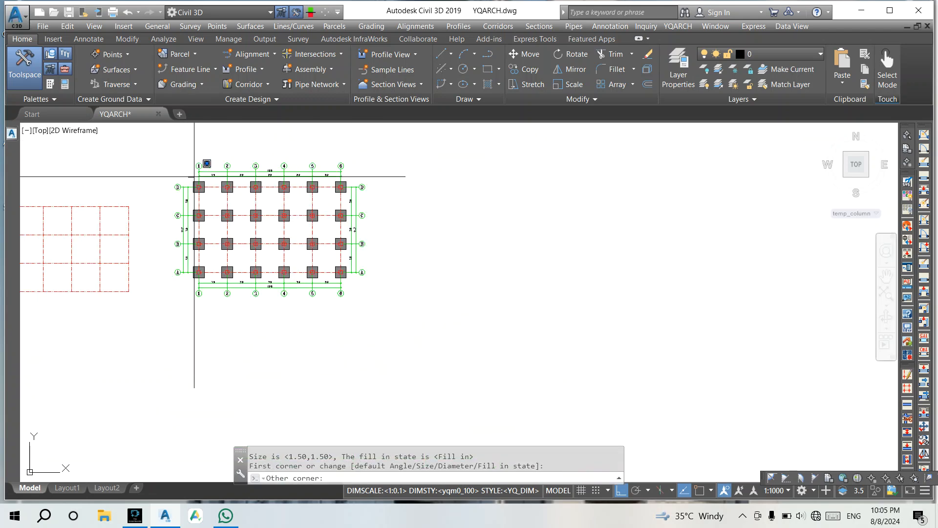
{"action": "left_click", "coordinate": [350, 282]}
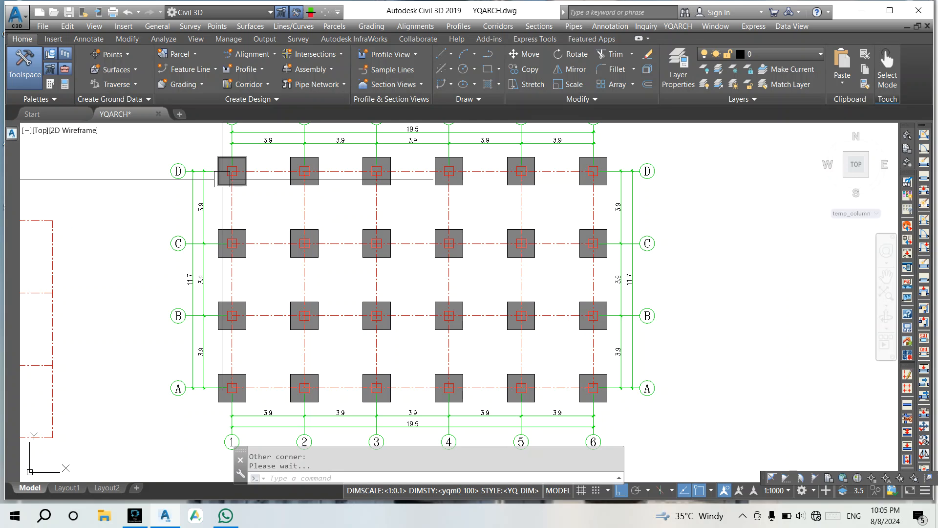
{"action": "scroll", "coordinate": [222, 179], "scroll_direction": "up", "scroll_amount": 5}
{"action": "scroll", "coordinate": [223, 210], "scroll_direction": "down", "scroll_amount": 7}
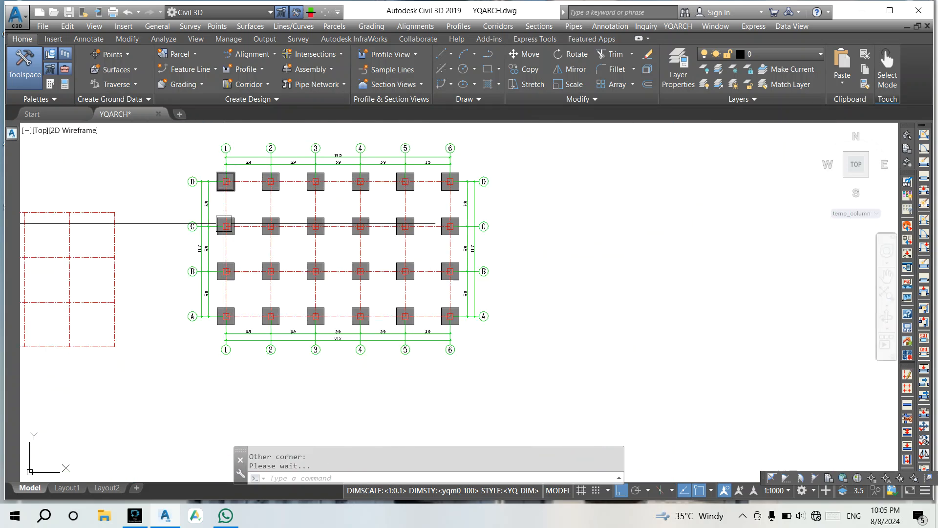
{"action": "middle_click_drag", "start_coordinate": [225, 211], "coordinate": [252, 264]}
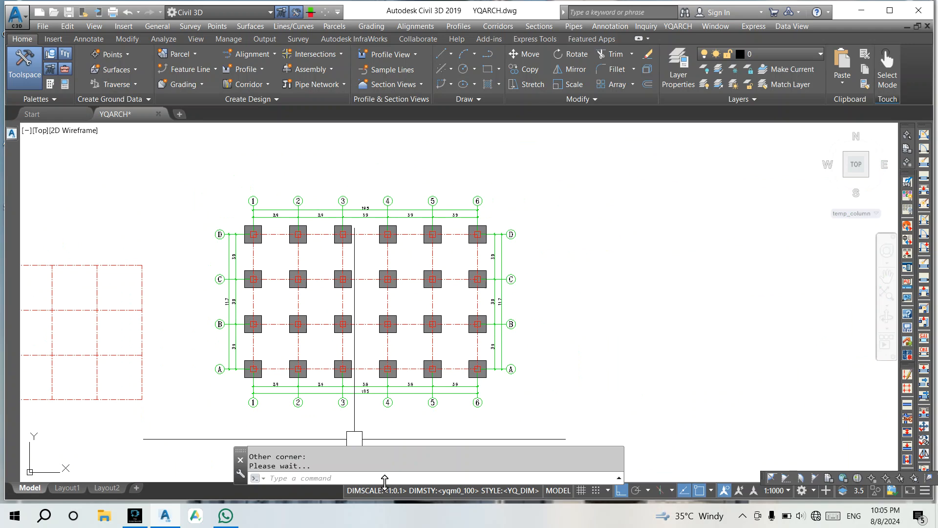
Step: Arrange filled rectangular columns of size 2.0,2.0 at all intersections of the dimensioned grid with the ZZBZ command
{"action": "key", "text": "Return"}
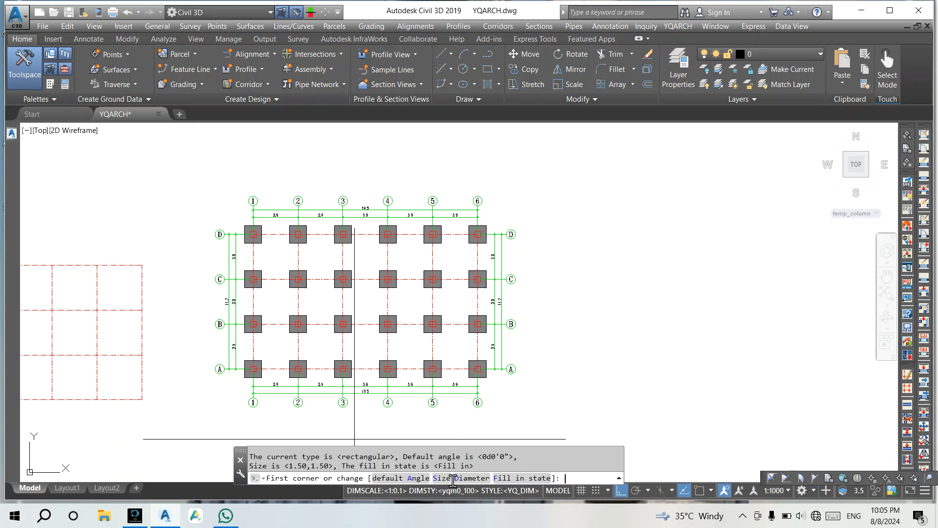
{"action": "left_click", "coordinate": [438, 478]}
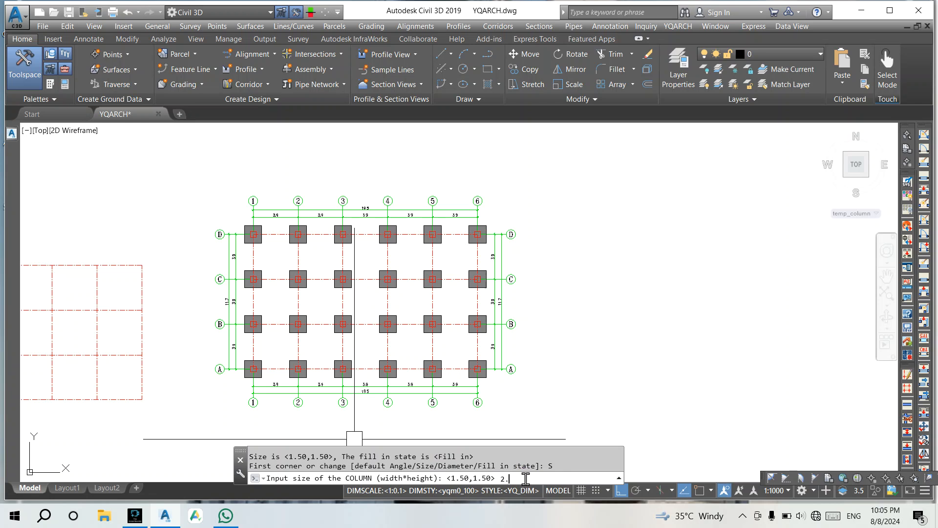
{"action": "type", "text": "2.0,2.0"}
{"action": "key", "text": "Return"}
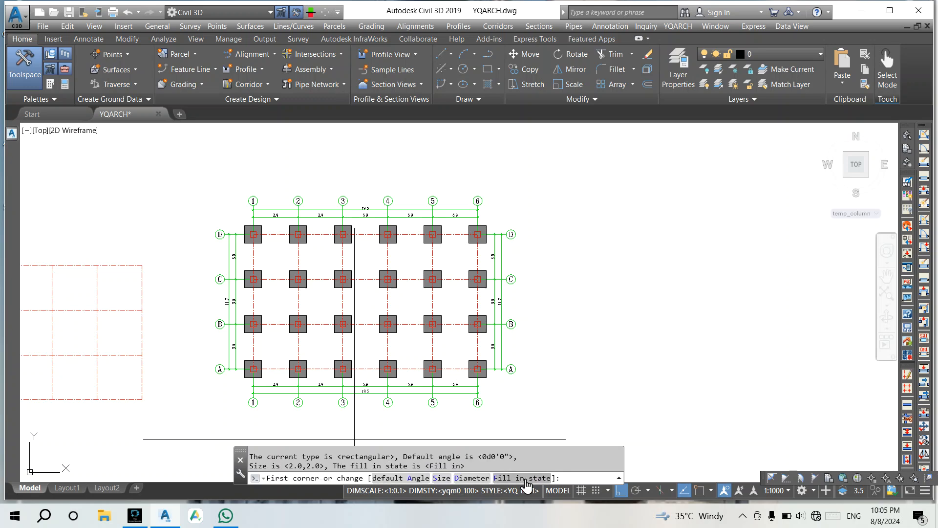
{"action": "left_click", "coordinate": [244, 220]}
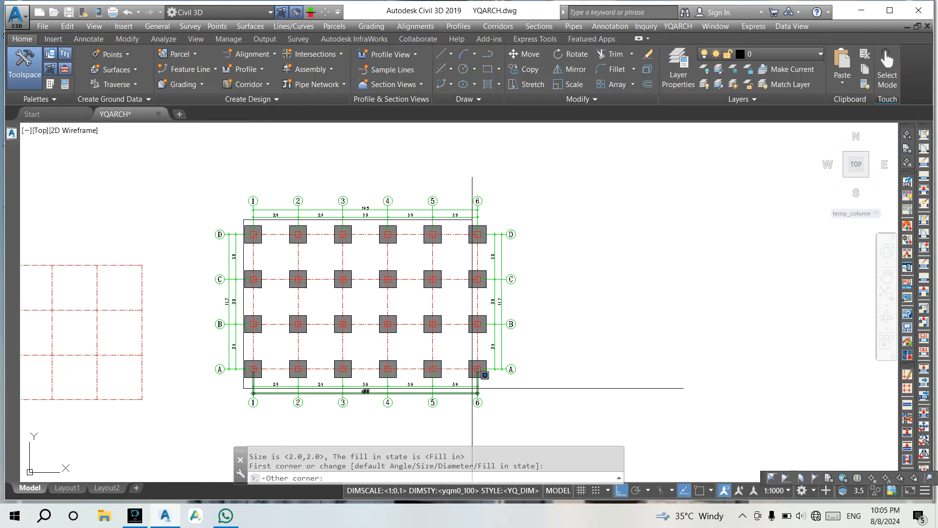
{"action": "left_click", "coordinate": [500, 384]}
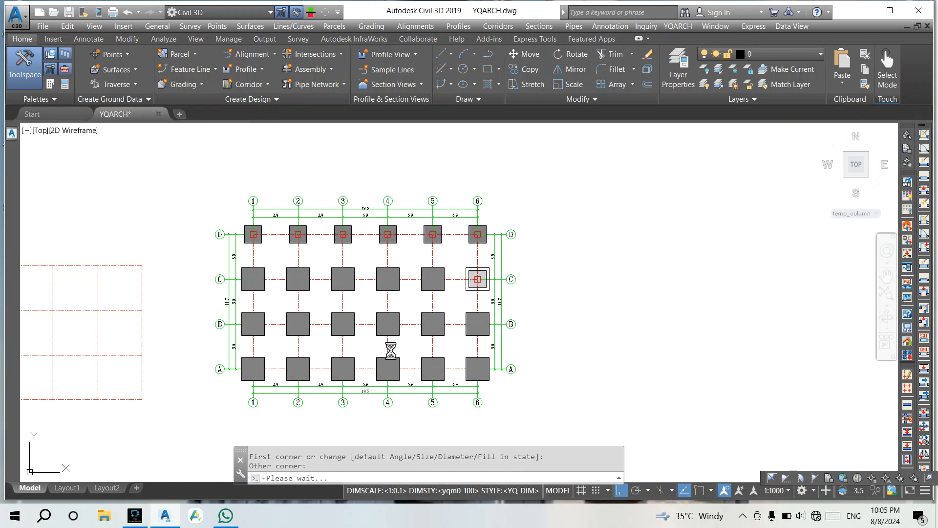
Step: Change the hatches of all 2.0,2.0 columns to the ANGLE pattern in Cyan, selecting them as similar to the hatch at D1
{"action": "scroll", "coordinate": [245, 251], "scroll_direction": "up", "scroll_amount": 10}
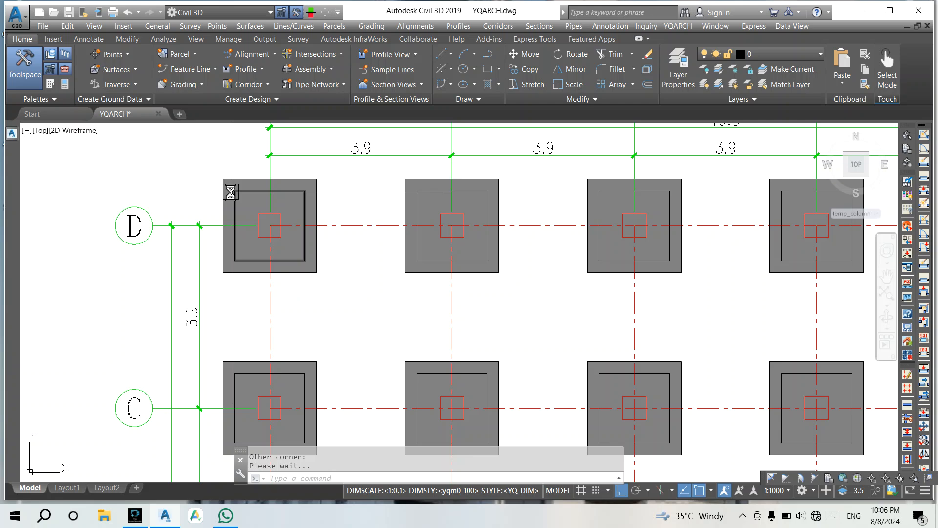
{"action": "left_click", "coordinate": [224, 269]}
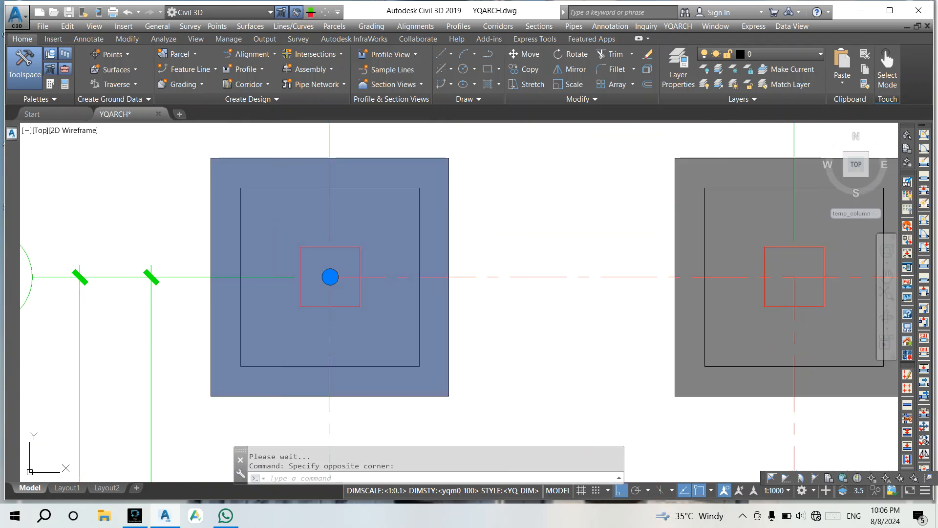
{"action": "scroll", "coordinate": [224, 268], "scroll_direction": "down", "scroll_amount": 8}
{"action": "right_click", "coordinate": [300, 161]}
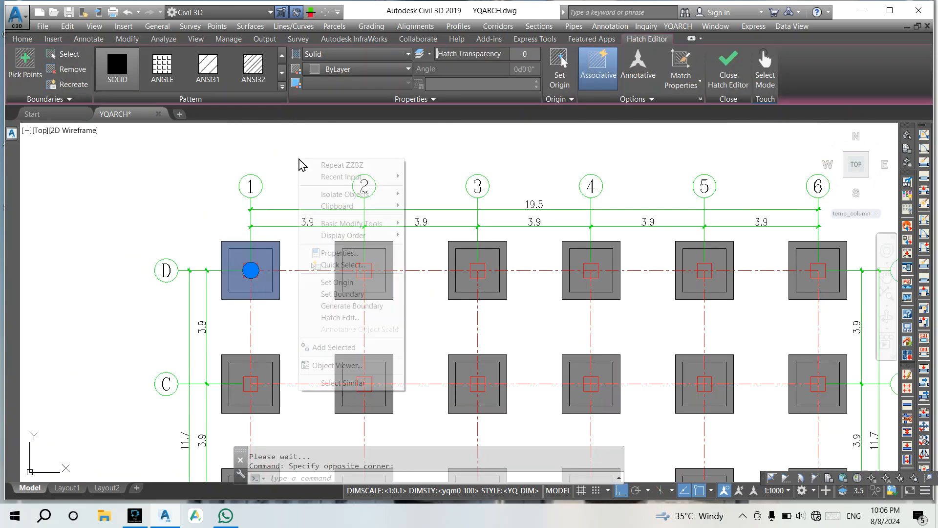
{"action": "left_click", "coordinate": [347, 383]}
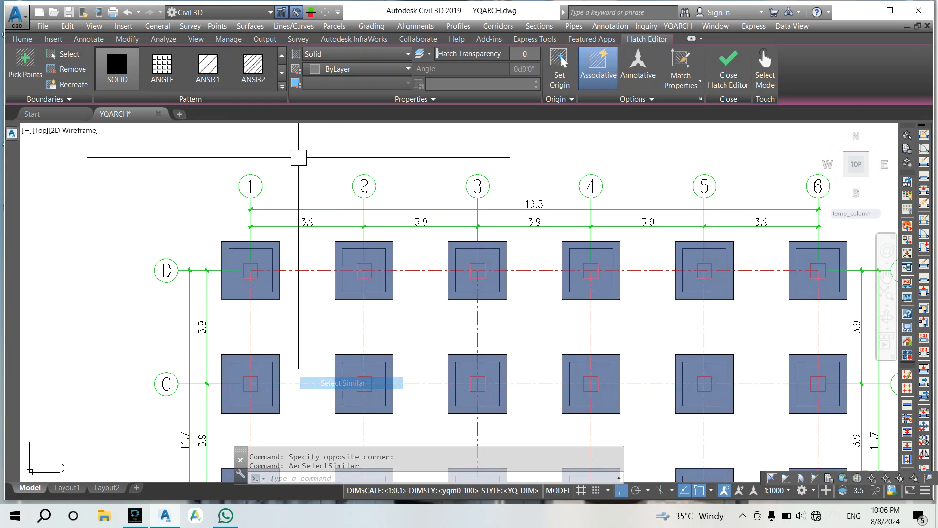
{"action": "left_click", "coordinate": [162, 68]}
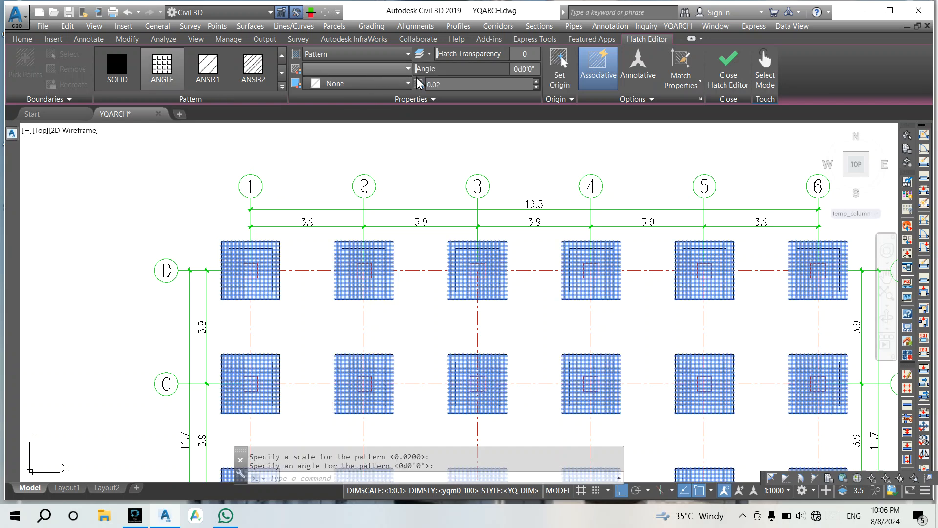
{"action": "left_click", "coordinate": [384, 68]}
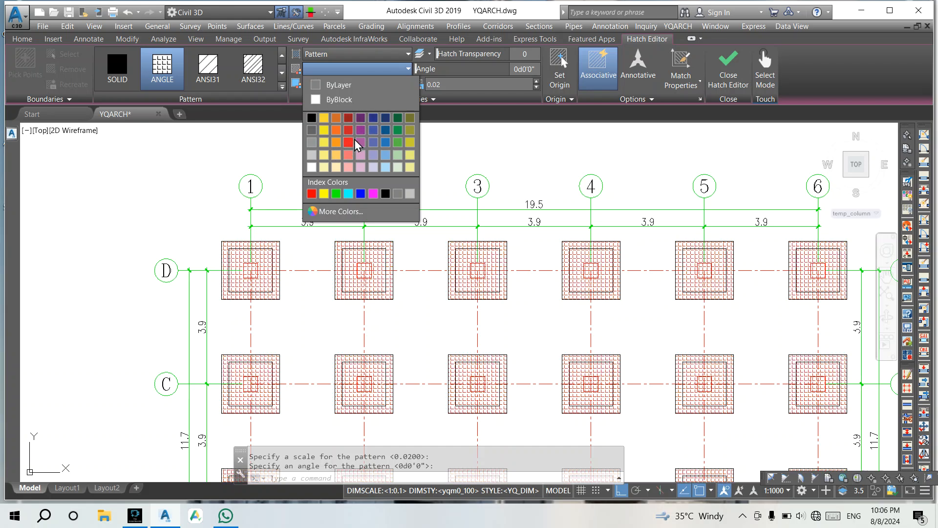
{"action": "left_click", "coordinate": [348, 194]}
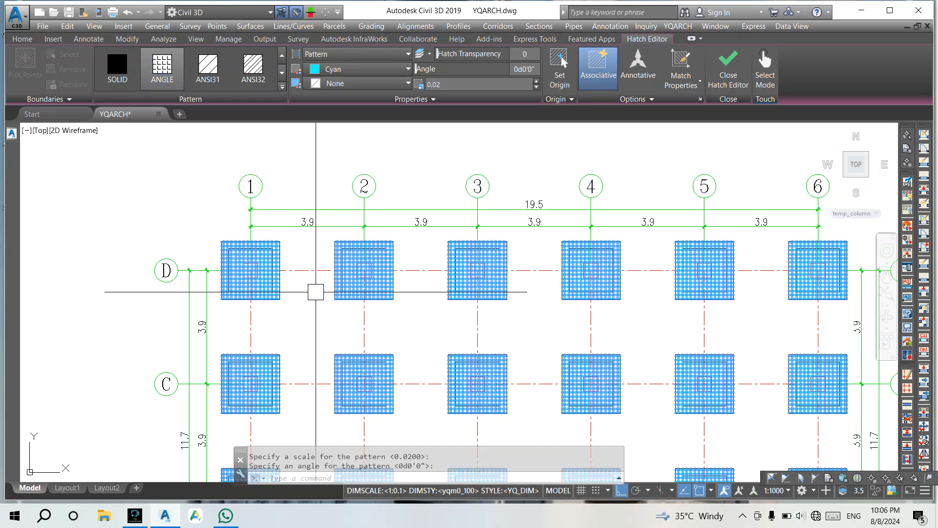
{"action": "key", "text": "Escape"}
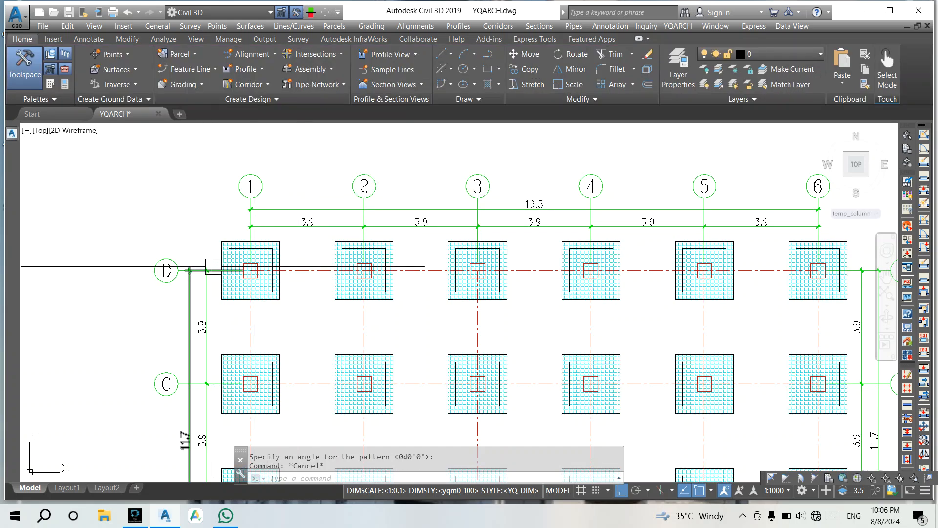
Step: Examine the three nested outlines of the column at intersection D1 by selecting each one, then clear the selection
{"action": "scroll", "coordinate": [215, 266], "scroll_direction": "up", "scroll_amount": 2}
{"action": "scroll", "coordinate": [237, 260], "scroll_direction": "up", "scroll_amount": 4}
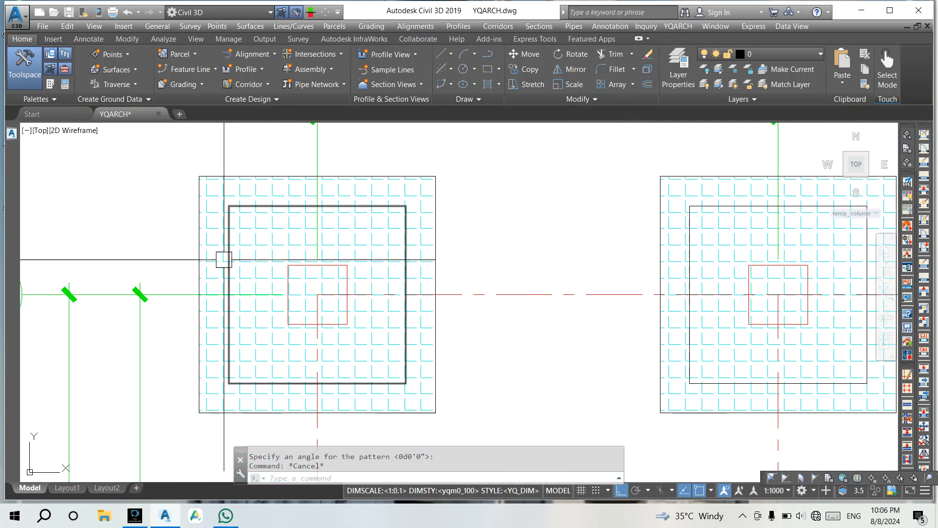
{"action": "middle_click_drag", "start_coordinate": [273, 259], "coordinate": [322, 251]}
{"action": "left_click", "coordinate": [346, 272]}
{"action": "scroll", "coordinate": [353, 266], "scroll_direction": "up", "scroll_amount": 4}
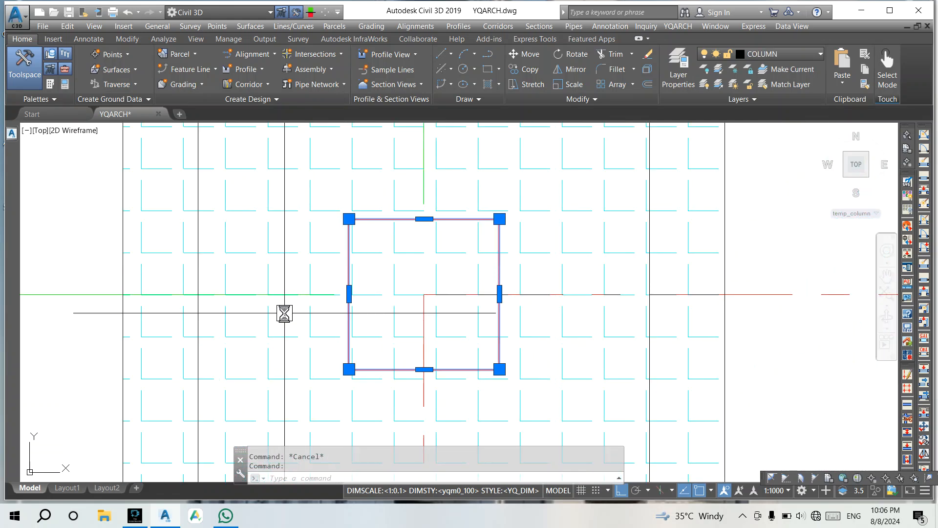
{"action": "scroll", "coordinate": [285, 313], "scroll_direction": "down", "scroll_amount": 4}
{"action": "scroll", "coordinate": [219, 230], "scroll_direction": "up", "scroll_amount": 2}
{"action": "left_click", "coordinate": [260, 234]}
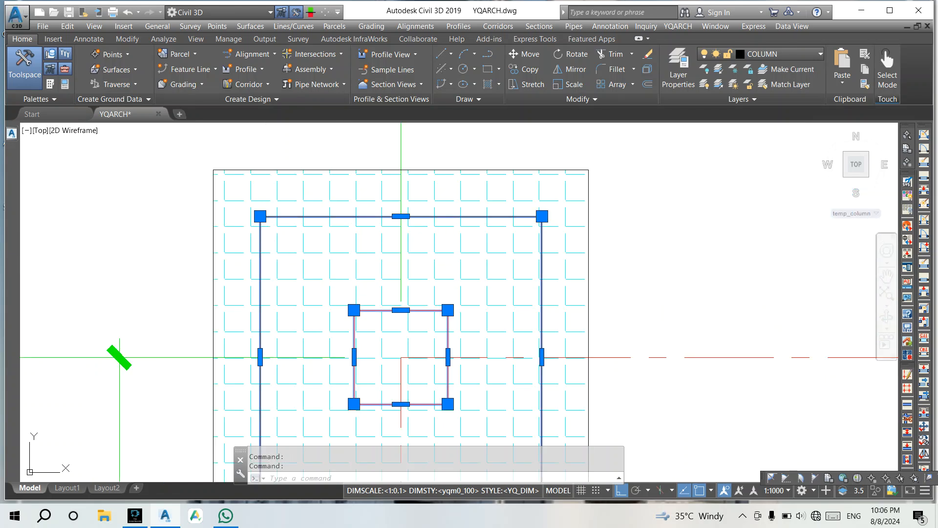
{"action": "scroll", "coordinate": [211, 205], "scroll_direction": "up", "scroll_amount": 2}
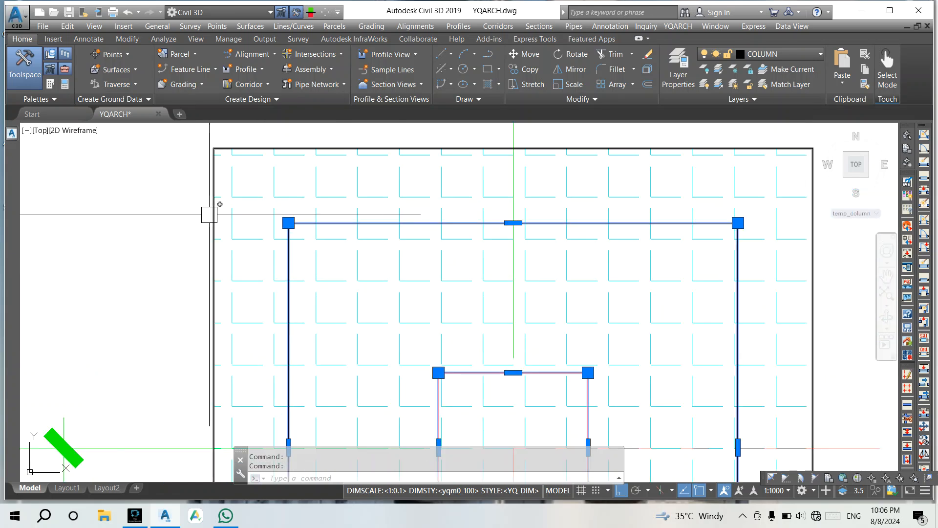
{"action": "scroll", "coordinate": [209, 214], "scroll_direction": "down", "scroll_amount": 6}
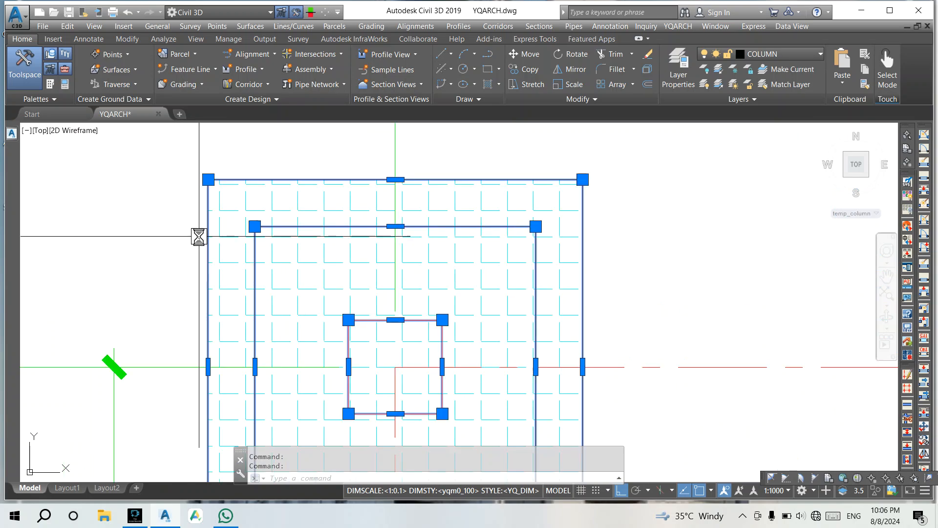
{"action": "scroll", "coordinate": [203, 247], "scroll_direction": "down", "scroll_amount": 3}
{"action": "key", "text": "Escape"}
{"action": "key", "text": "Escape"}
Step: Examine the hatch pattern and nested outlines of the columns along grid line A
{"action": "middle_click_drag", "start_coordinate": [562, 288], "coordinate": [464, 218]}
{"action": "scroll", "coordinate": [469, 222], "scroll_direction": "down", "scroll_amount": 6}
{"action": "mouse_move", "coordinate": [510, 272]}
{"action": "middle_mouse_down"}
{"action": "mouse_move", "coordinate": [502, 285]}
{"action": "mouse_move", "coordinate": [460, 276]}
{"action": "mouse_move", "coordinate": [421, 308]}
{"action": "mouse_move", "coordinate": [404, 291]}
{"action": "mouse_move", "coordinate": [425, 215]}
{"action": "mouse_move", "coordinate": [537, 160]}
{"action": "middle_mouse_up"}
{"action": "scroll", "coordinate": [470, 270], "scroll_direction": "up", "scroll_amount": 4}
{"action": "scroll", "coordinate": [464, 272], "scroll_direction": "up", "scroll_amount": 2}
{"action": "middle_click_drag", "start_coordinate": [209, 288], "coordinate": [236, 306]}
{"action": "scroll", "coordinate": [252, 306], "scroll_direction": "up", "scroll_amount": 6}
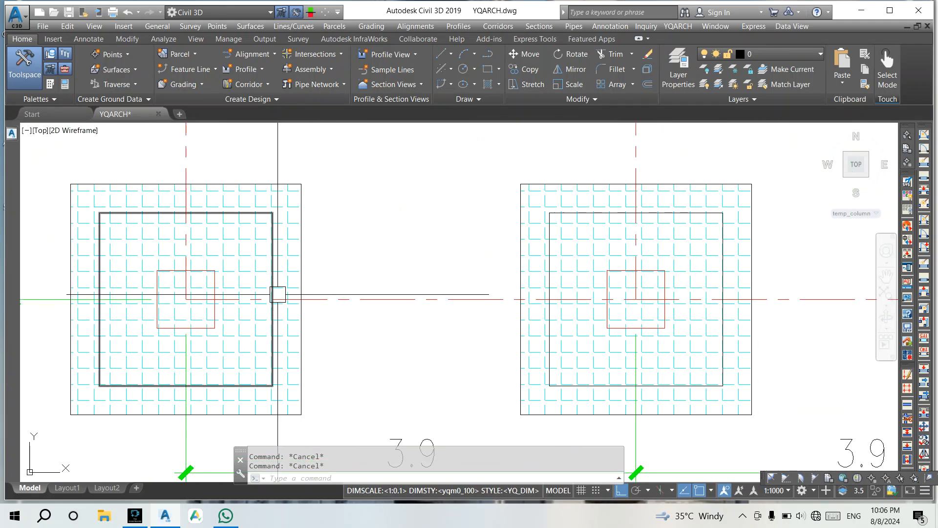
{"action": "mouse_move", "coordinate": [606, 287]}
{"action": "middle_mouse_down"}
{"action": "mouse_move", "coordinate": [356, 312]}
{"action": "mouse_move", "coordinate": [311, 270]}
{"action": "middle_mouse_up"}
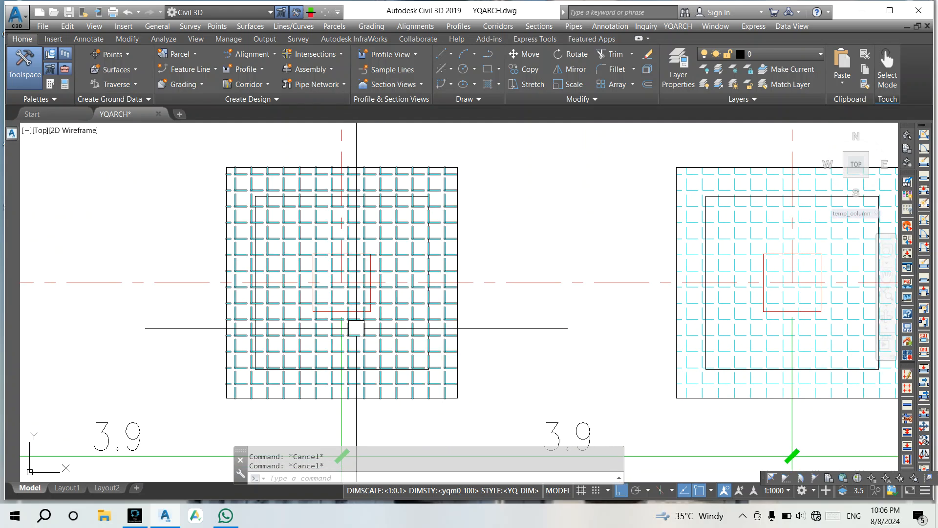